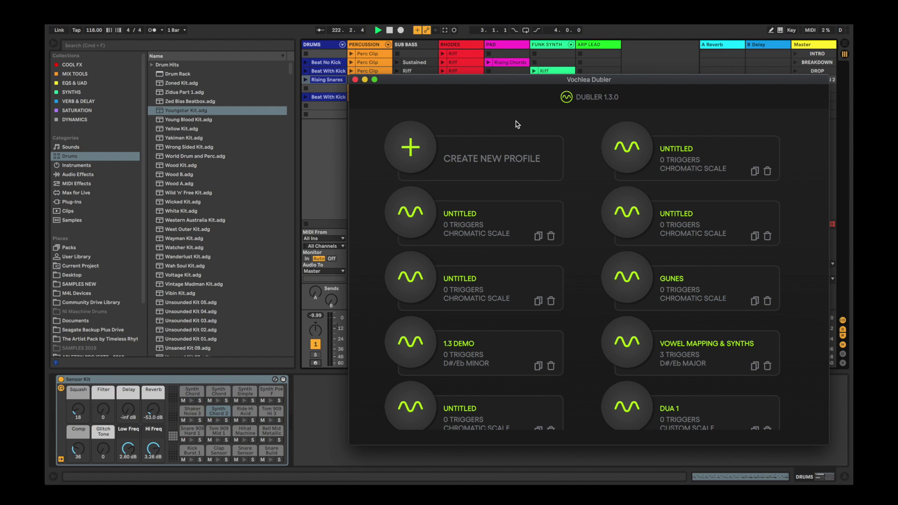
- Create a new profile in Dubler
{"action": "left_click", "coordinate": [421, 146]}
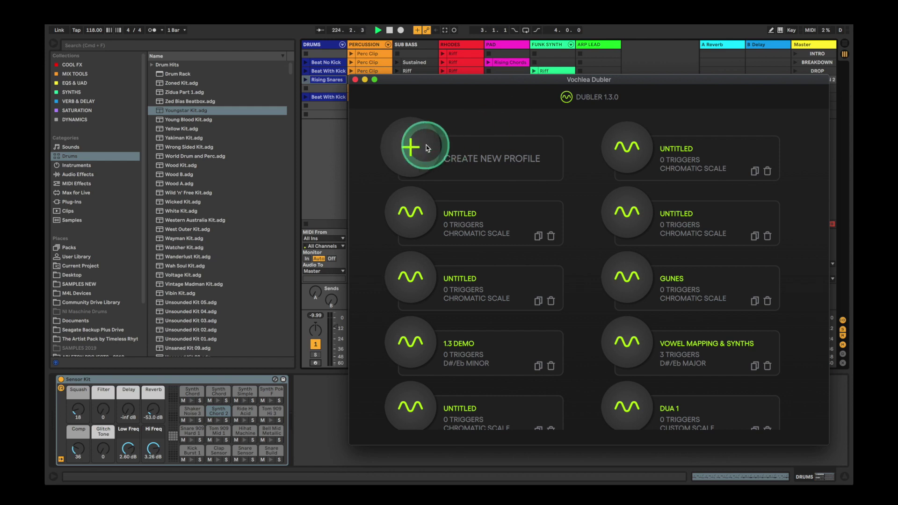
{"action": "left_click", "coordinate": [522, 234]}
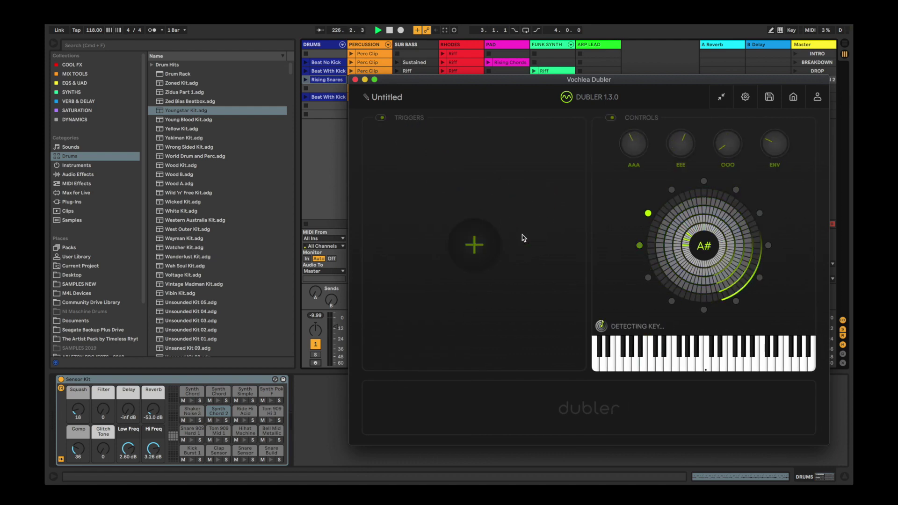
{"action": "left_click", "coordinate": [525, 234]}
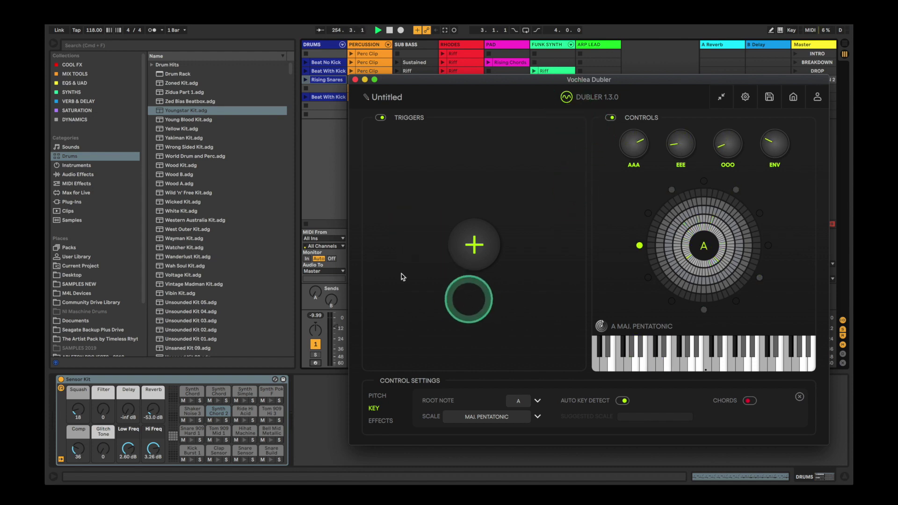
- Switch to Ableton Live and review the audio device, buffer size and MIDI port settings in its preferences
{"action": "left_click", "coordinate": [334, 227]}
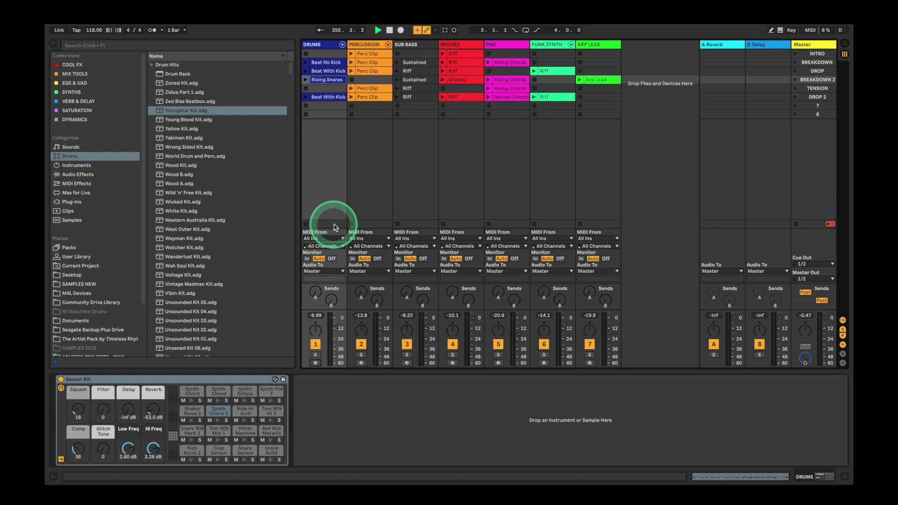
{"action": "key", "text": "super+comma"}
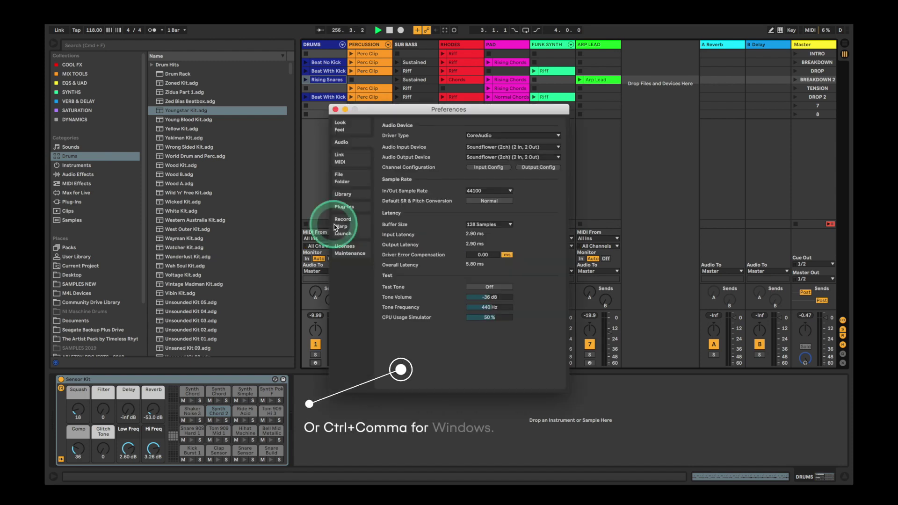
{"action": "left_click", "coordinate": [360, 147]}
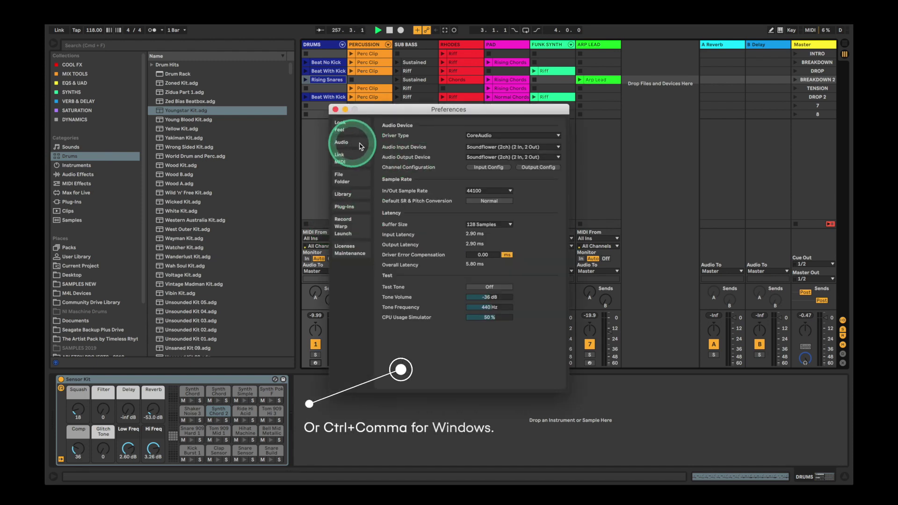
{"action": "left_click", "coordinate": [434, 166]}
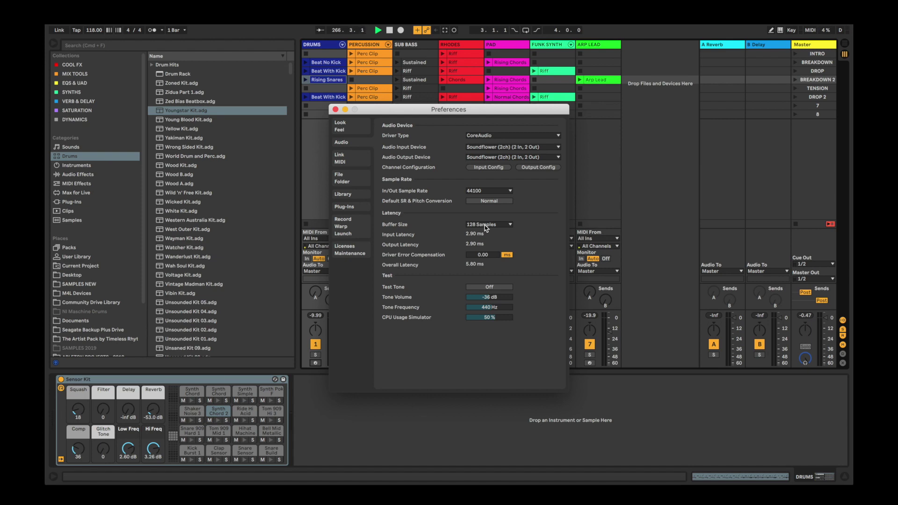
{"action": "left_click", "coordinate": [343, 158]}
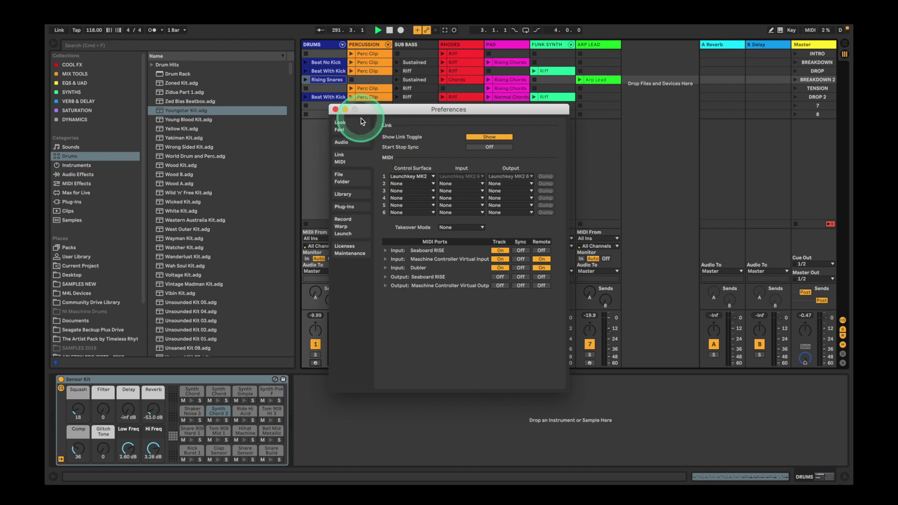
{"action": "left_click", "coordinate": [335, 110]}
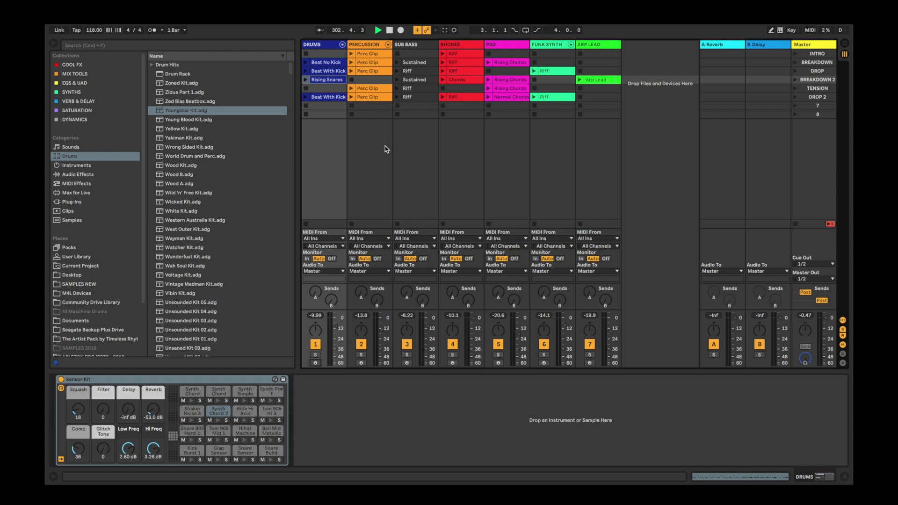
- Look over the tracks and their clips in the Session view, from drums and percussion to the arp lead
{"action": "left_click", "coordinate": [385, 148]}
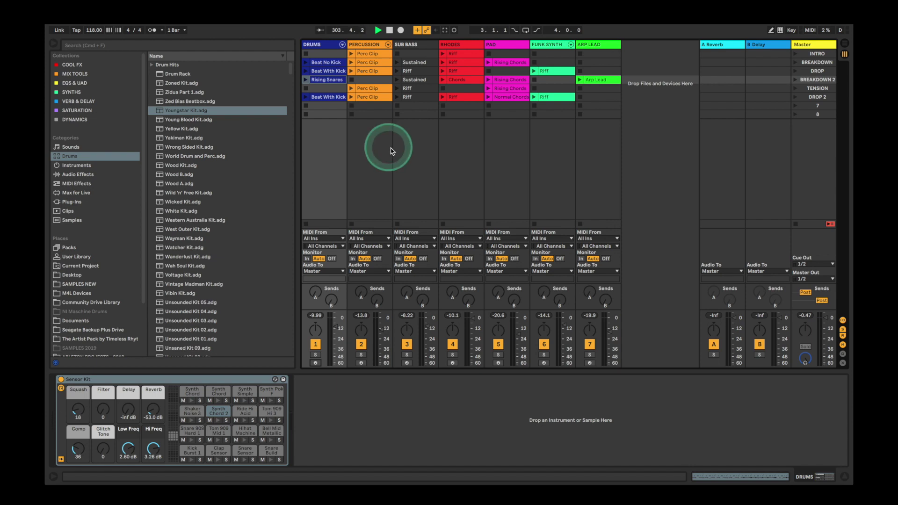
{"action": "left_click", "coordinate": [358, 72]}
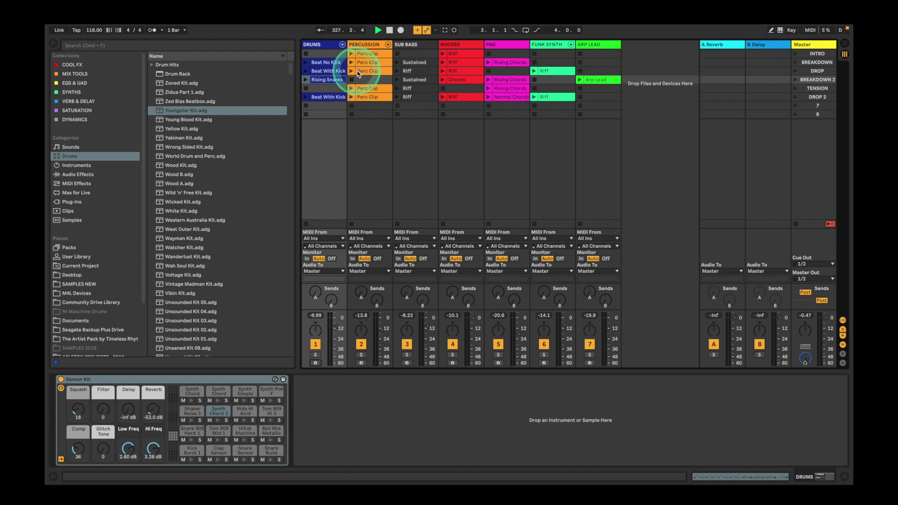
{"action": "left_click", "coordinate": [445, 89]}
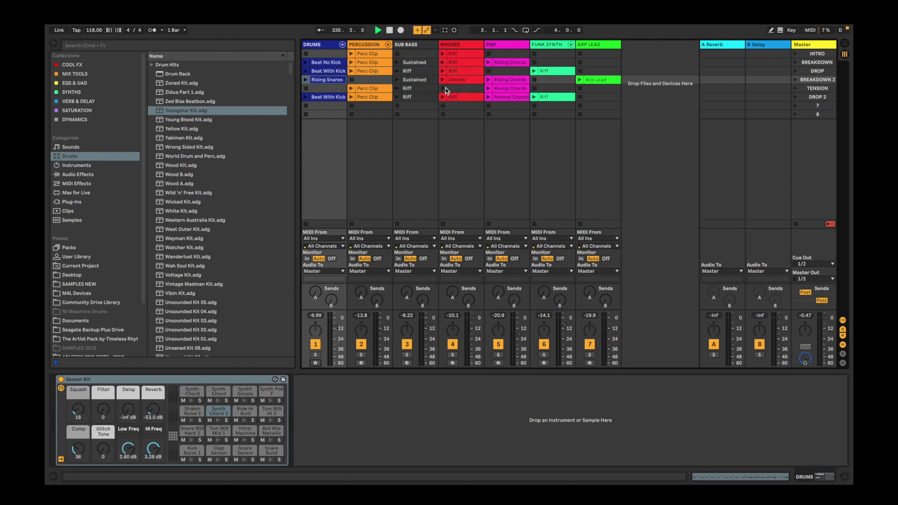
{"action": "left_click", "coordinate": [485, 78]}
{"action": "left_click", "coordinate": [511, 62]}
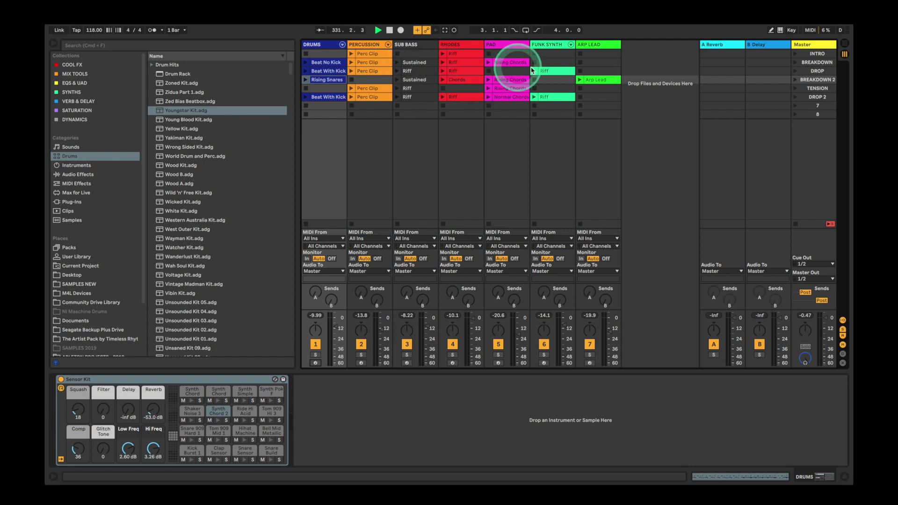
{"action": "left_click", "coordinate": [448, 80]}
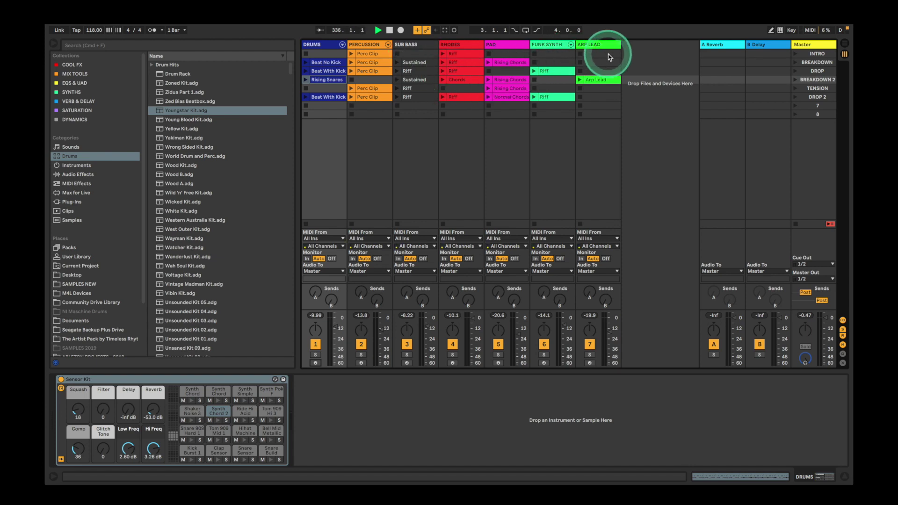
{"action": "left_click", "coordinate": [317, 51]}
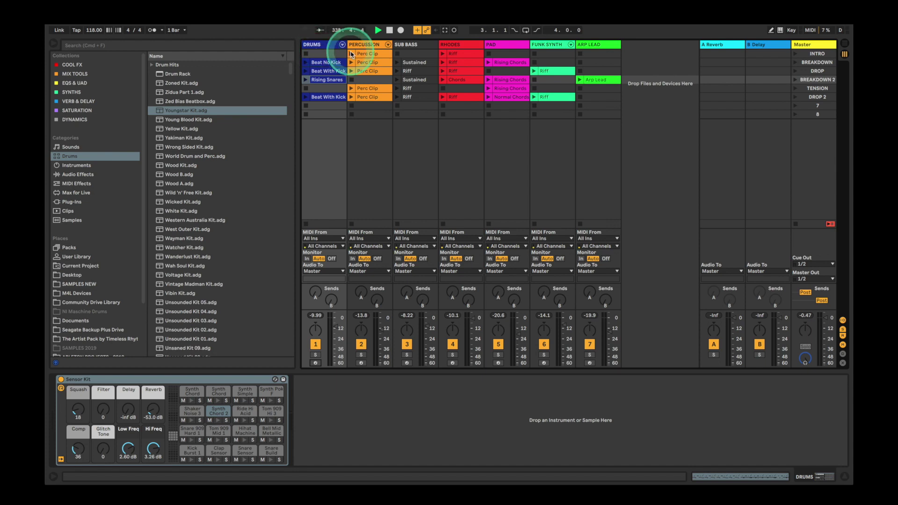
- Launch the INTRO, DROP and DROP 2 scenes one after another to audition them, and stop playback
{"action": "left_click", "coordinate": [794, 54]}
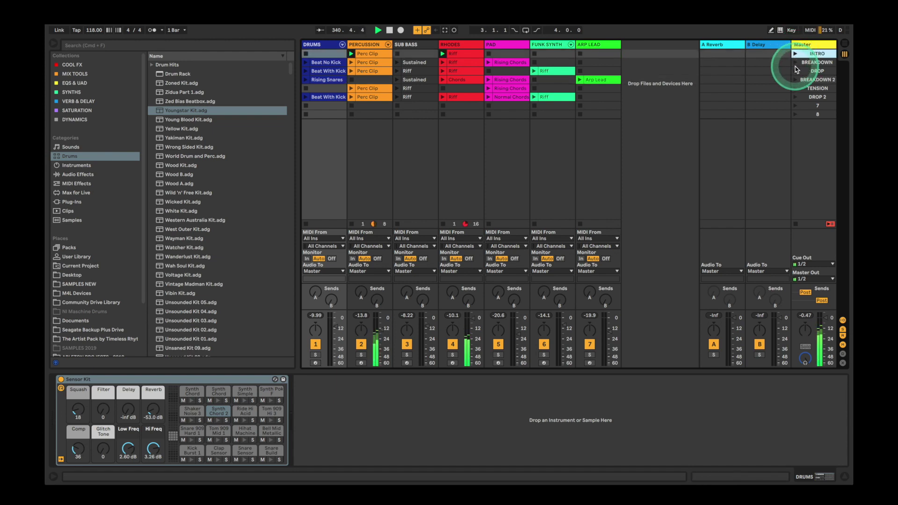
{"action": "left_click", "coordinate": [794, 71]}
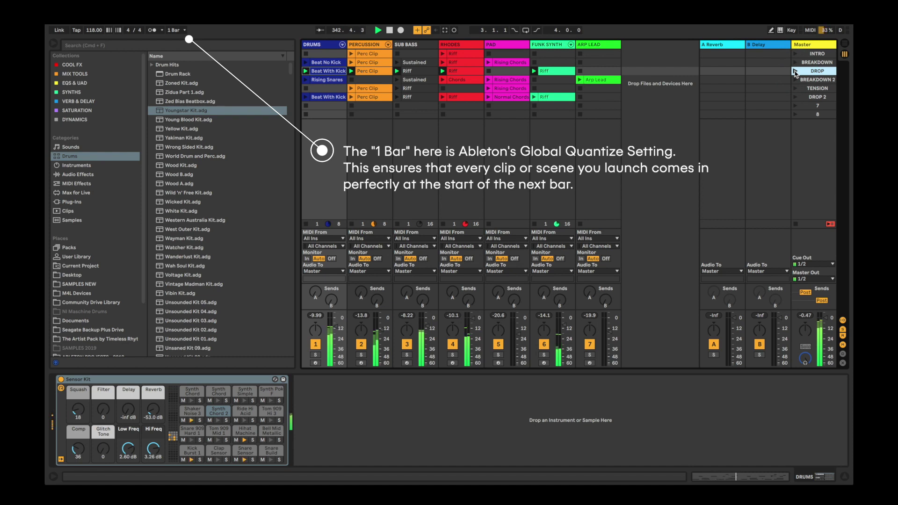
{"action": "left_click", "coordinate": [795, 96]}
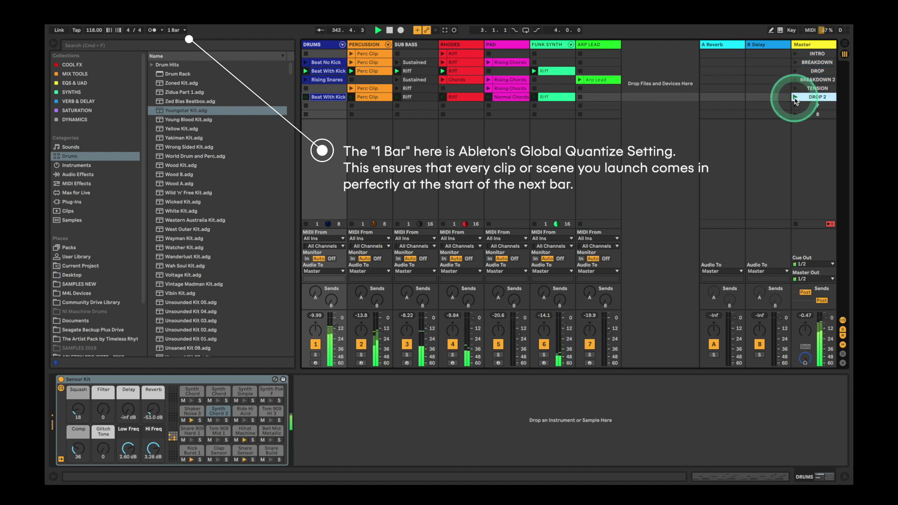
{"action": "left_click", "coordinate": [737, 97]}
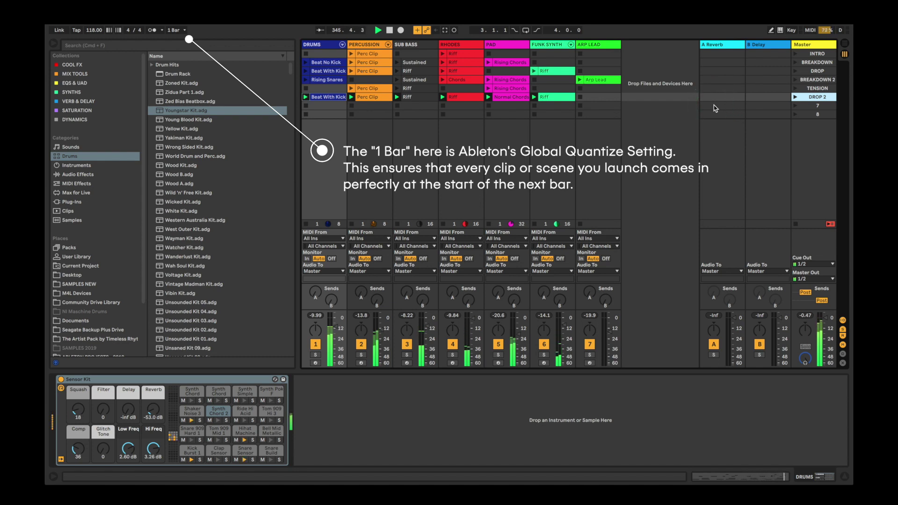
{"action": "left_click", "coordinate": [696, 106]}
{"action": "left_click", "coordinate": [477, 159]}
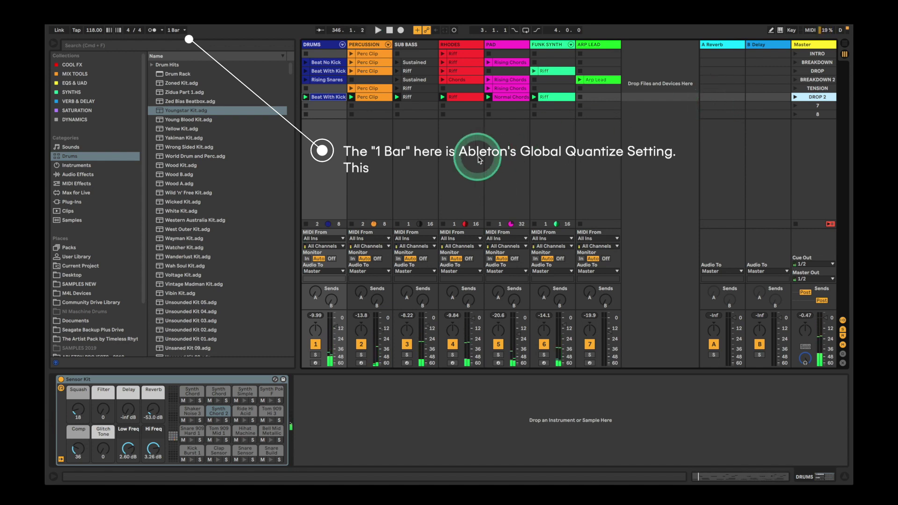
- Switch to Dubler and turn off the controls section so only the triggers are active
{"action": "left_click", "coordinate": [587, 134]}
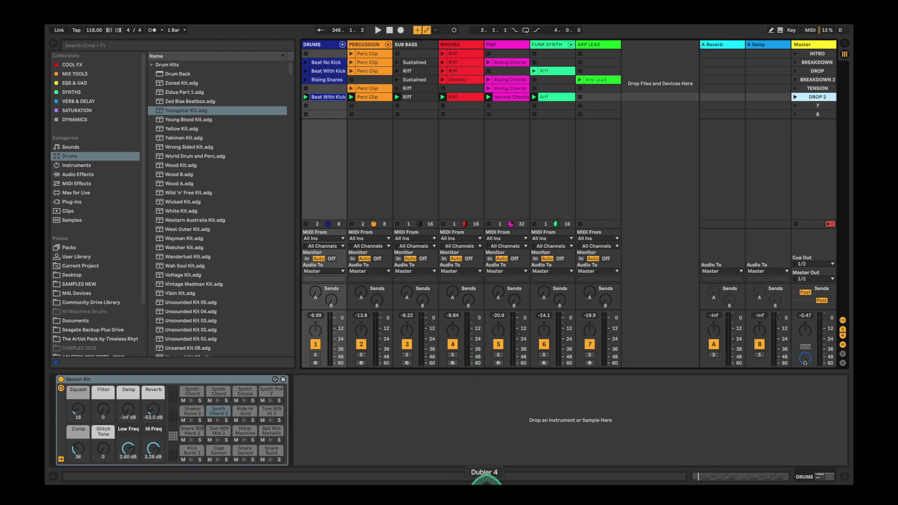
{"action": "left_click", "coordinate": [486, 481]}
{"action": "left_click", "coordinate": [494, 210]}
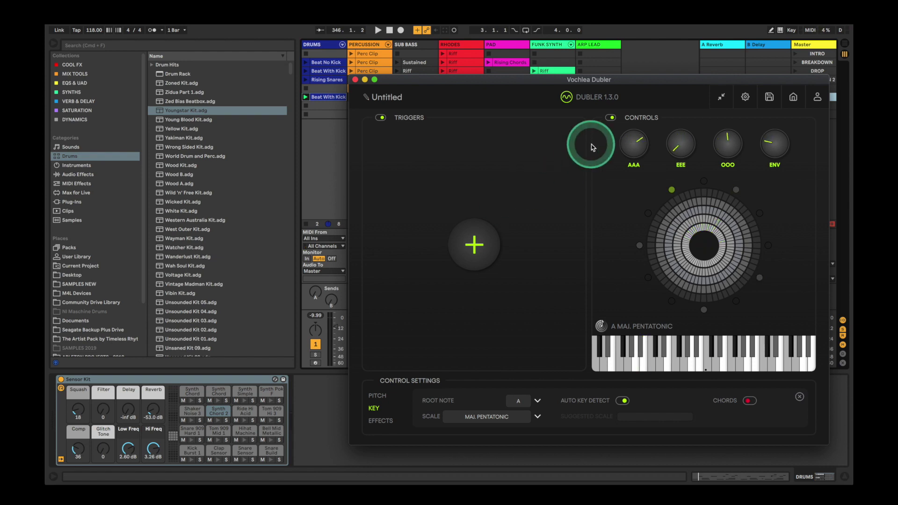
{"action": "left_click", "coordinate": [610, 117]}
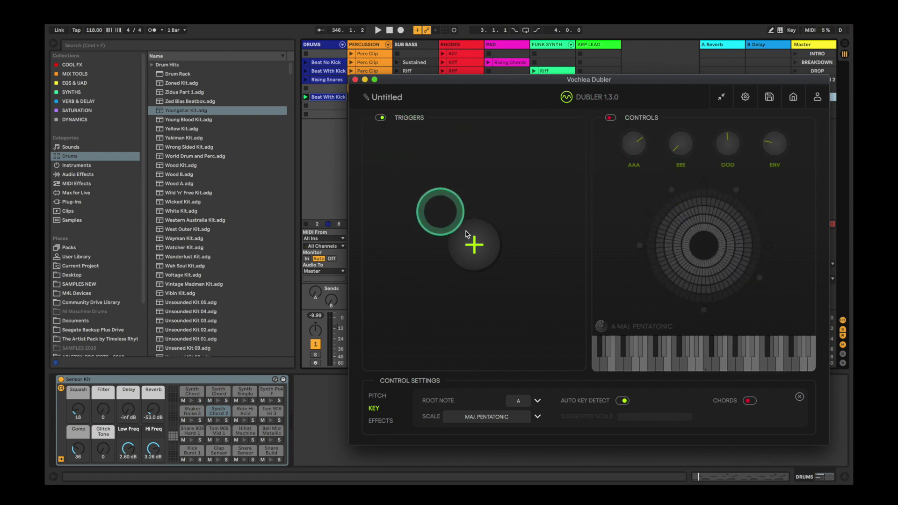
- Add three drum triggers to the profile and train each one with its own vocal sound
{"action": "left_click", "coordinate": [473, 244]}
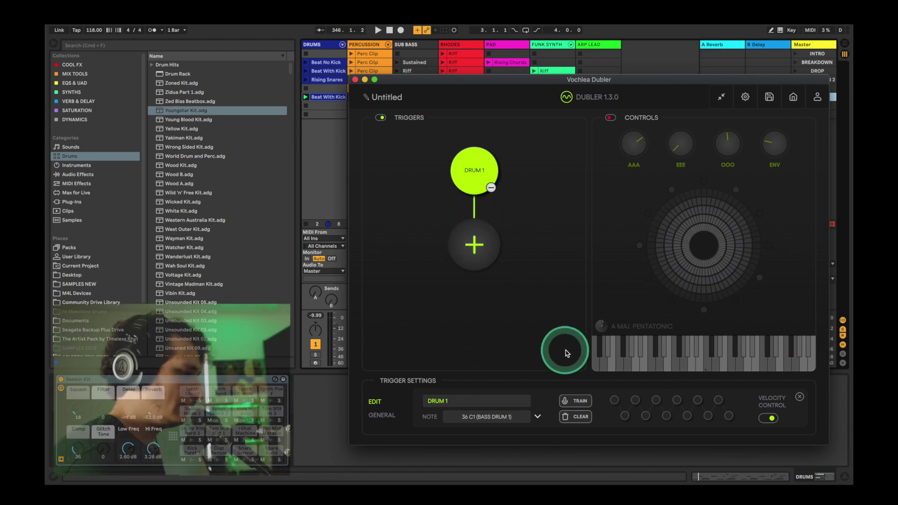
{"action": "left_click", "coordinate": [573, 401]}
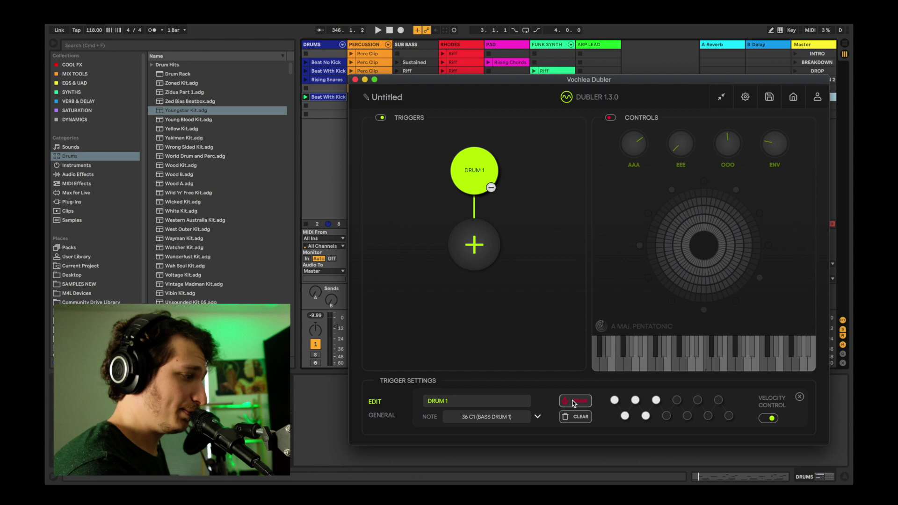
{"action": "left_click", "coordinate": [484, 259]}
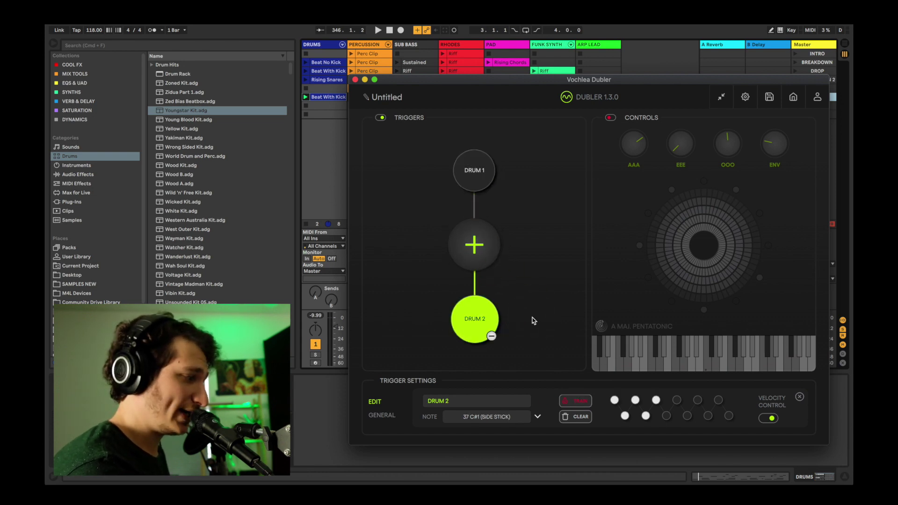
{"action": "left_click", "coordinate": [519, 275]}
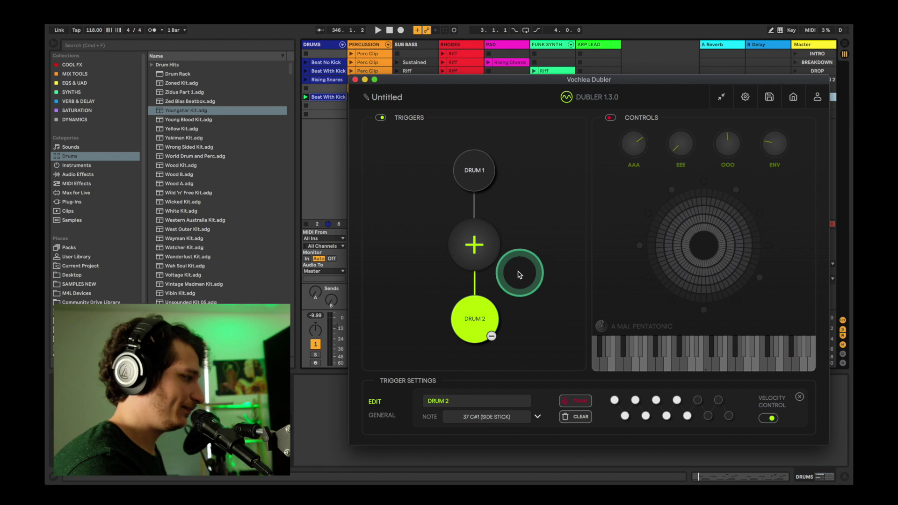
{"action": "left_click", "coordinate": [487, 255]}
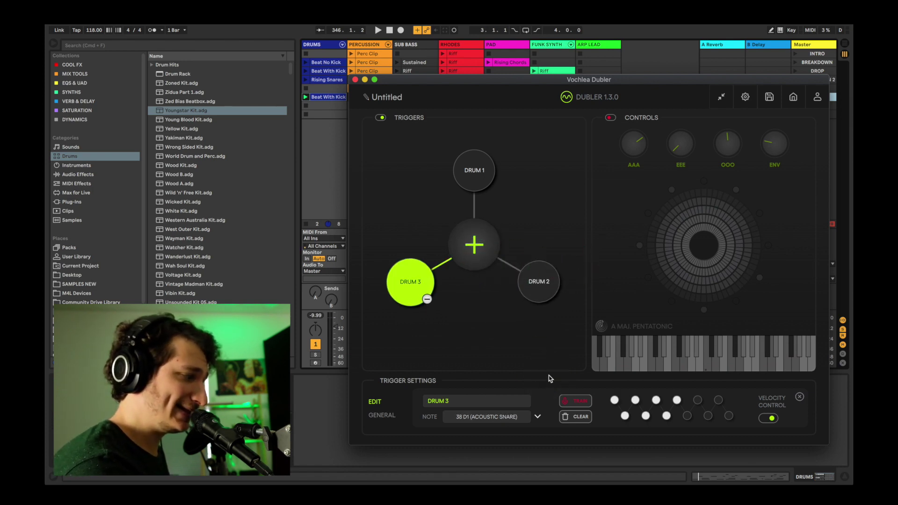
- Check the DRUM 1 trigger's note assignment and set the DRUM 2 trigger's note to 38 D1 (ACOUSTIC SNARE)
{"action": "left_click", "coordinate": [478, 418]}
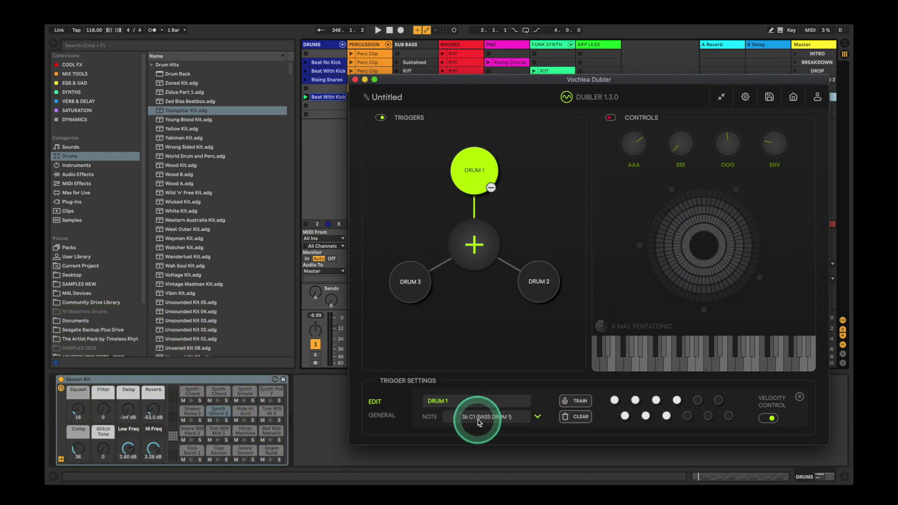
{"action": "left_click_drag", "start_coordinate": [496, 422], "coordinate": [473, 422]}
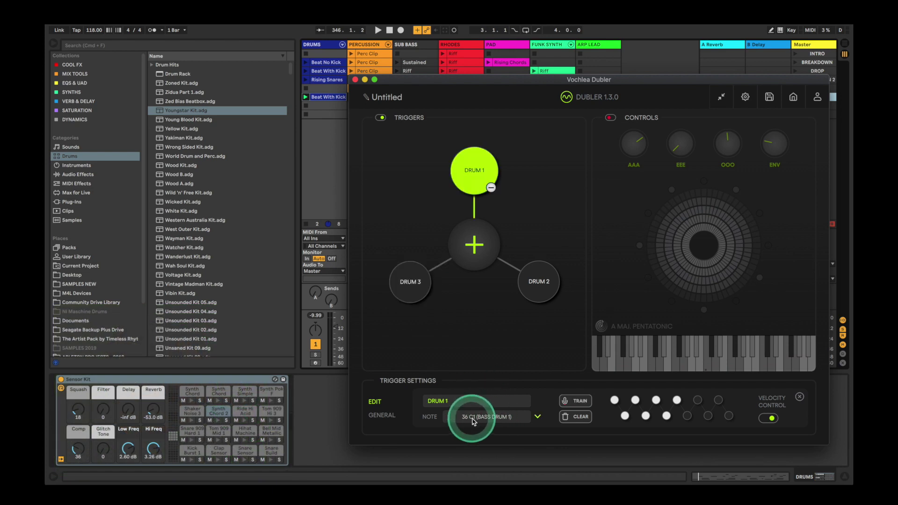
{"action": "left_click", "coordinate": [530, 286]}
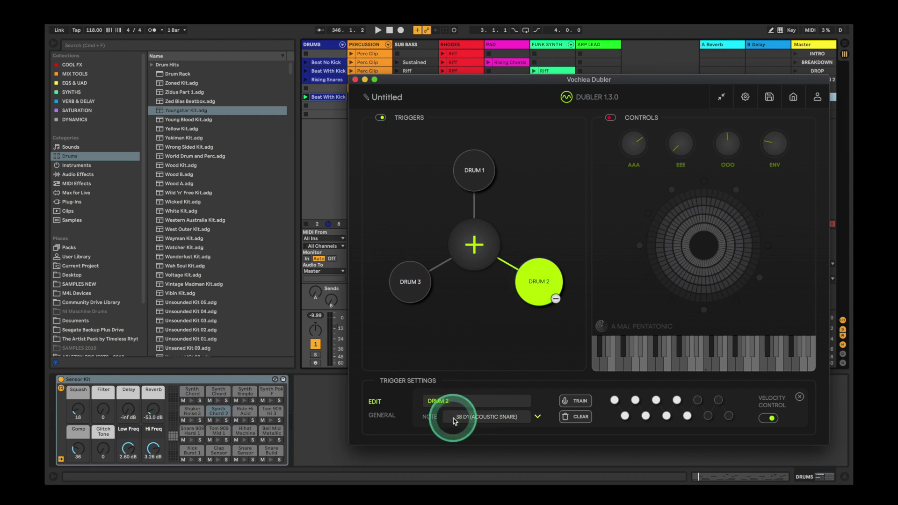
- Set the DRUM 3 trigger's note to 42 F#1 (CLOSED HI HAT) and review the note choices for DRUM 2
{"action": "left_click", "coordinate": [412, 289]}
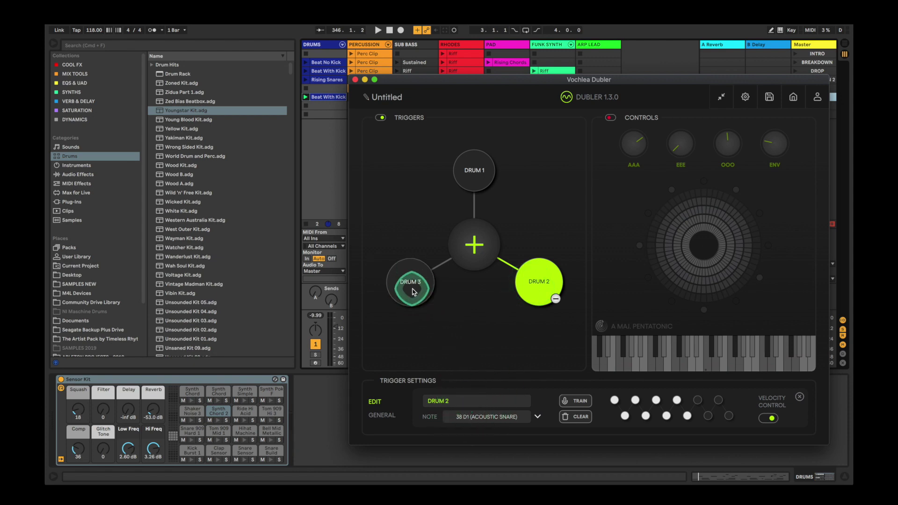
{"action": "left_click", "coordinate": [464, 416]}
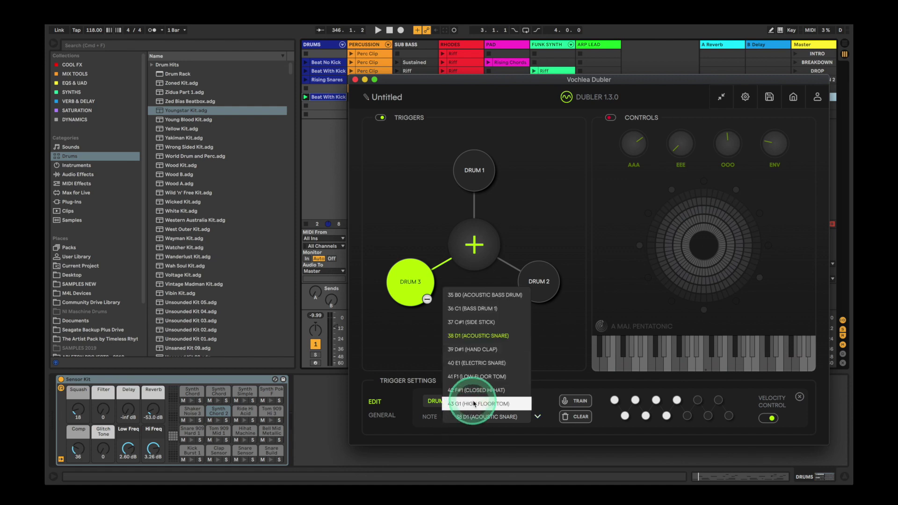
{"action": "left_click", "coordinate": [475, 396]}
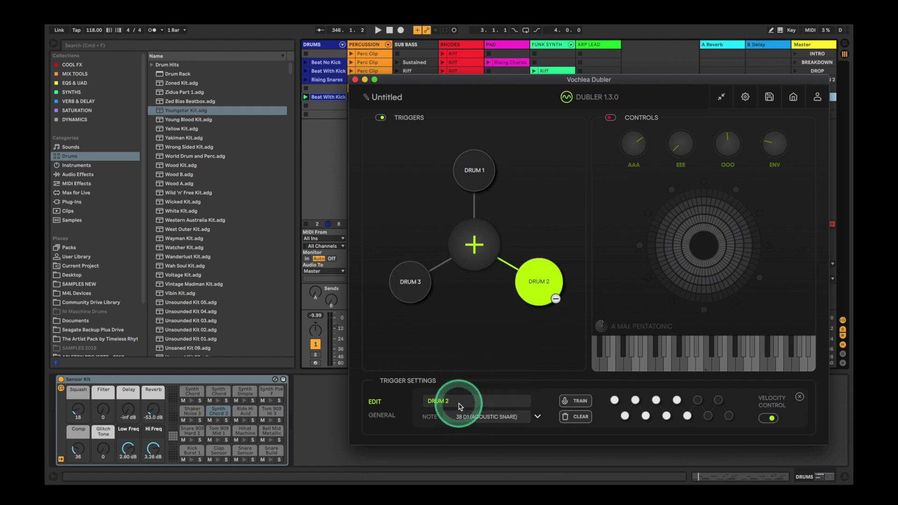
{"action": "left_click", "coordinate": [462, 419]}
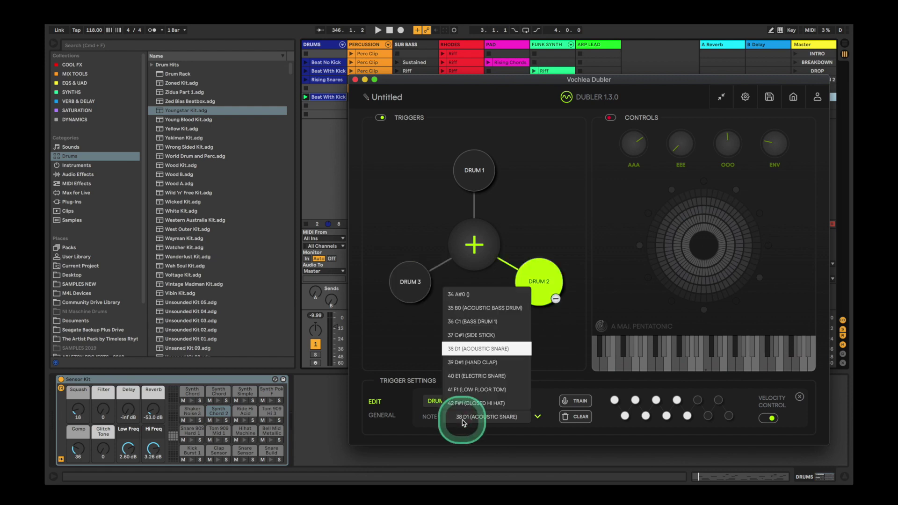
{"action": "left_click_drag", "start_coordinate": [479, 374], "coordinate": [486, 358]}
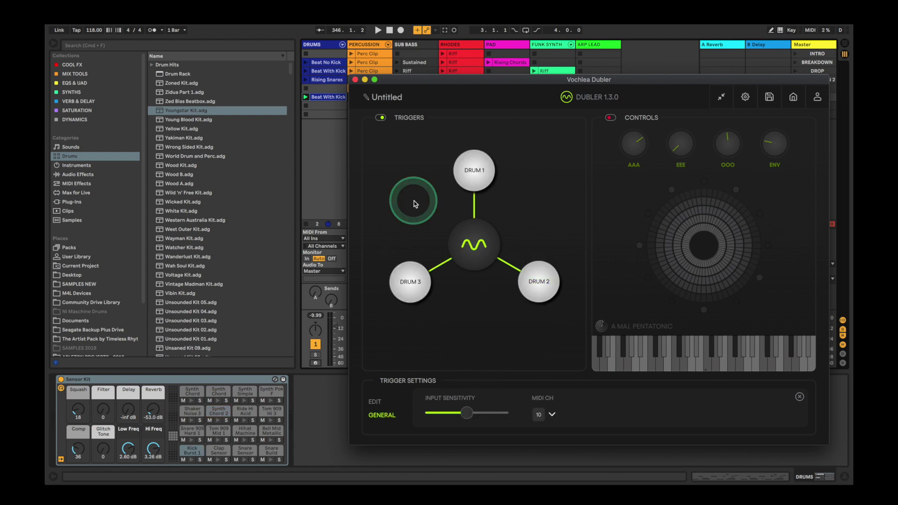
- Switch to Ableton Live, arm the DRUMS track for recording and set its MIDI input channel to Ch. 10
{"action": "left_click_drag", "start_coordinate": [410, 200], "coordinate": [388, 202]}
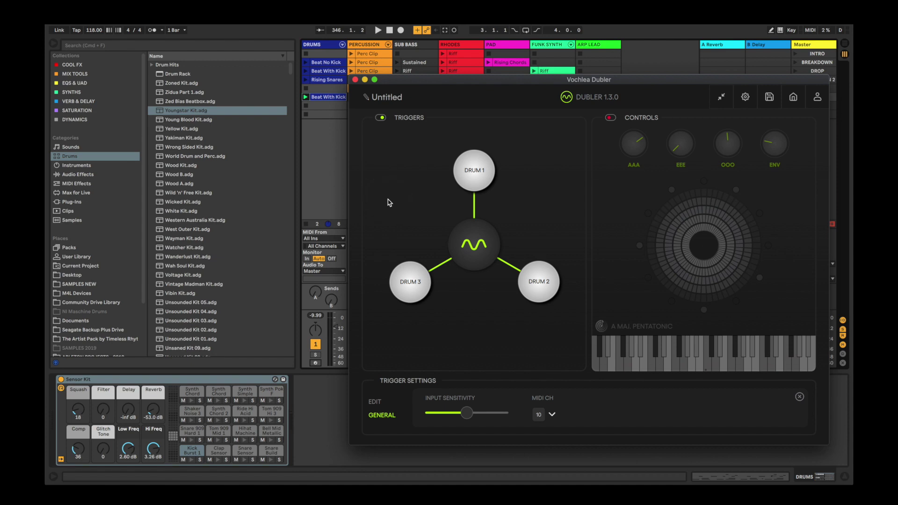
{"action": "left_click", "coordinate": [332, 200]}
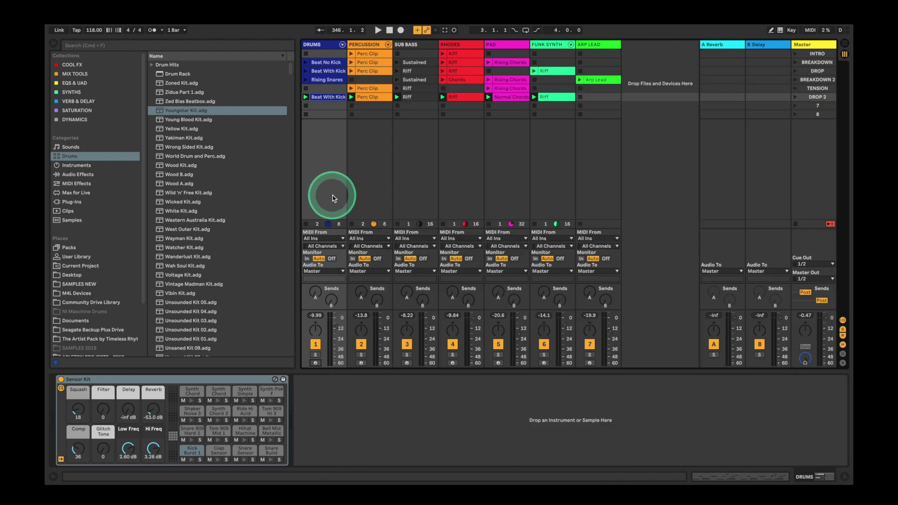
{"action": "left_click", "coordinate": [315, 363]}
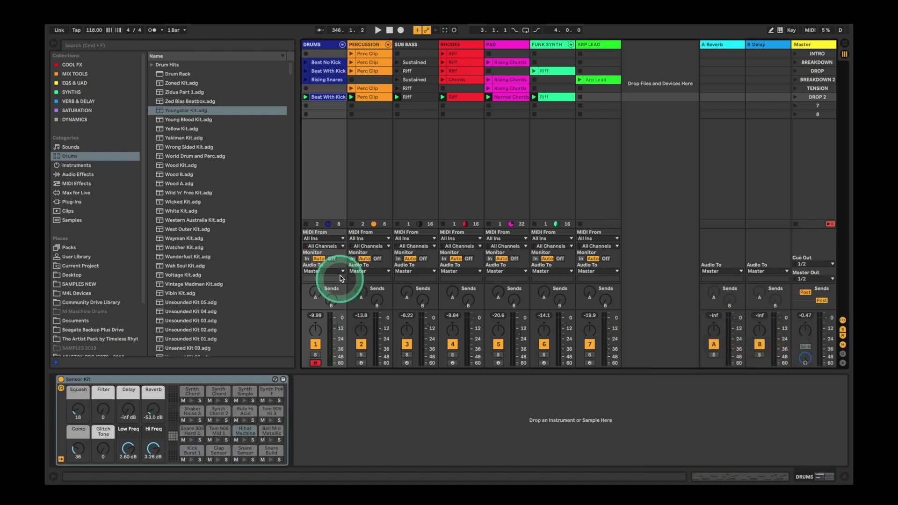
{"action": "left_click_drag", "start_coordinate": [331, 250], "coordinate": [328, 327]}
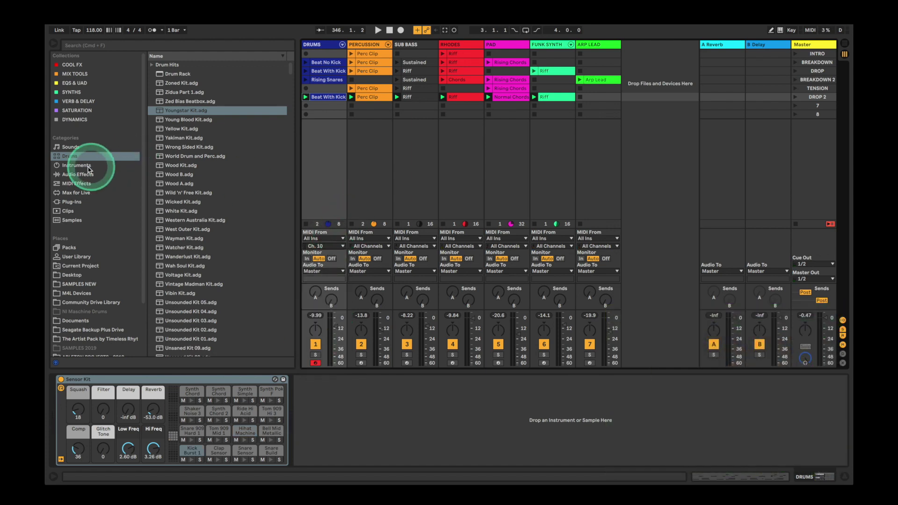
{"action": "left_click", "coordinate": [70, 159]}
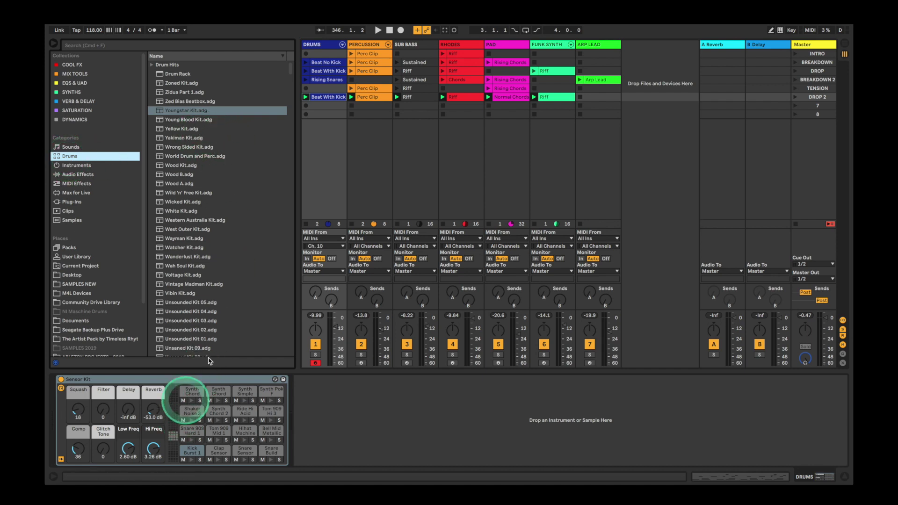
- Set the DRUMS track's MIDI input to Dubler on Ch. 10 and arm the track for recording
{"action": "left_click", "coordinate": [320, 239]}
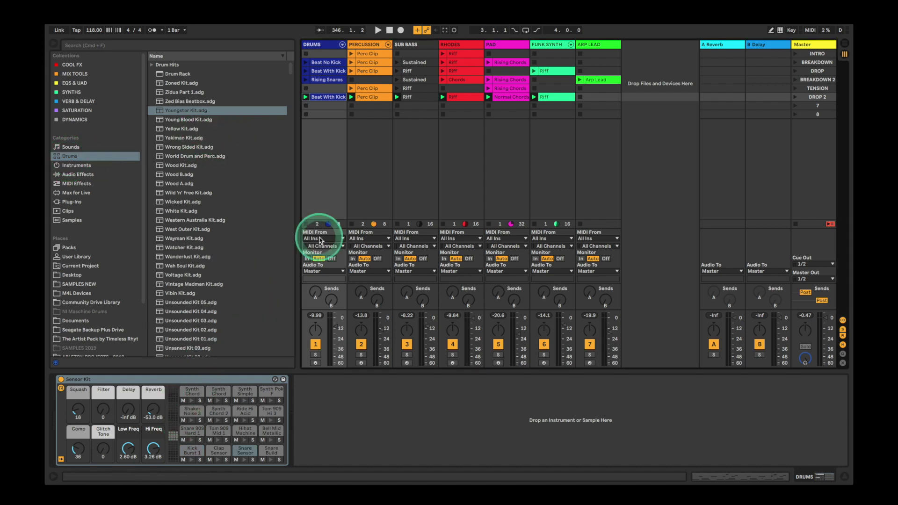
{"action": "left_click", "coordinate": [320, 238]}
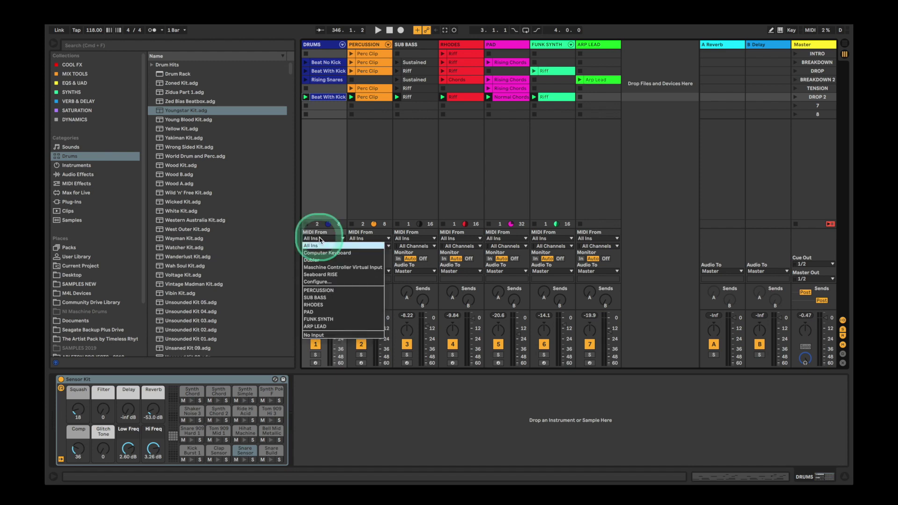
{"action": "left_click", "coordinate": [331, 258]}
{"action": "left_click", "coordinate": [323, 246]}
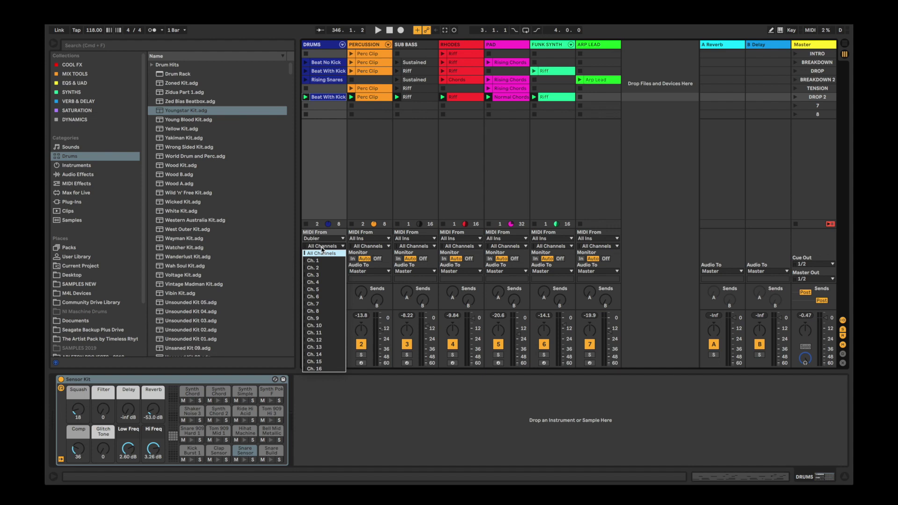
{"action": "left_click_drag", "start_coordinate": [322, 247], "coordinate": [319, 261]}
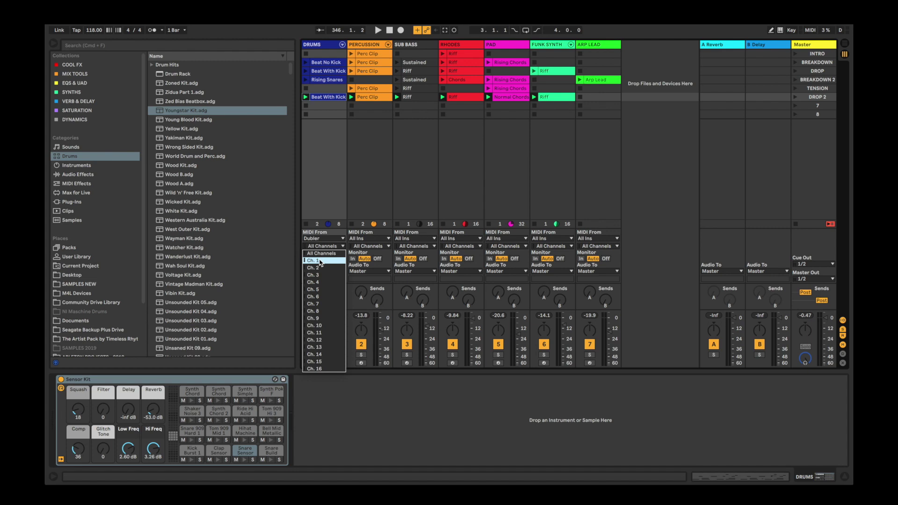
{"action": "left_click_drag", "start_coordinate": [321, 262], "coordinate": [322, 321]}
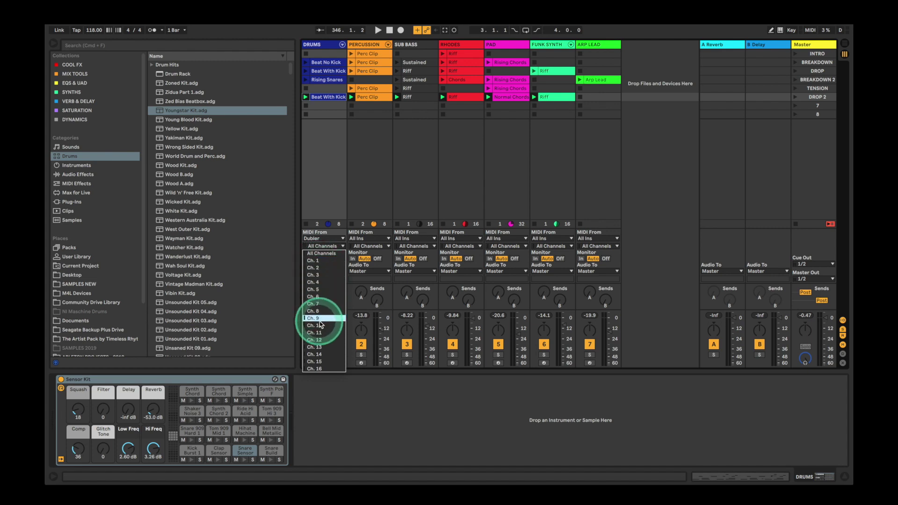
{"action": "left_click", "coordinate": [321, 326]}
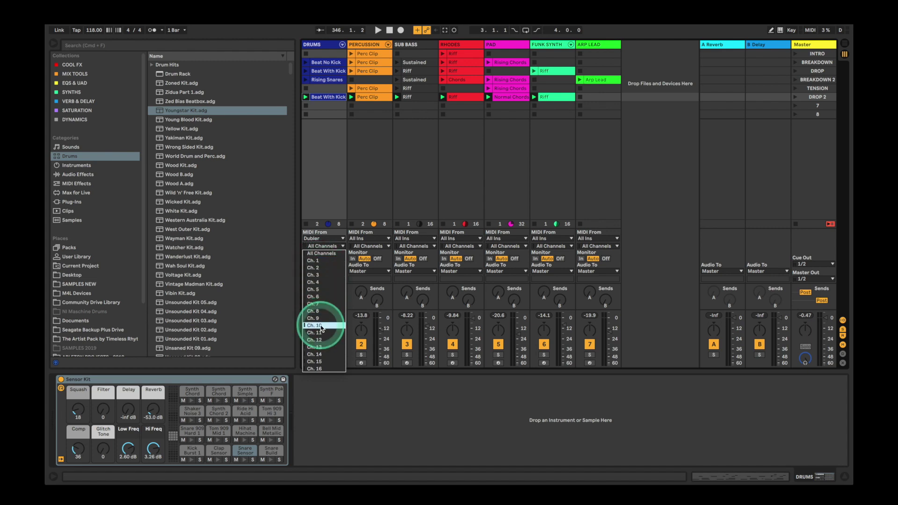
{"action": "left_click", "coordinate": [316, 364]}
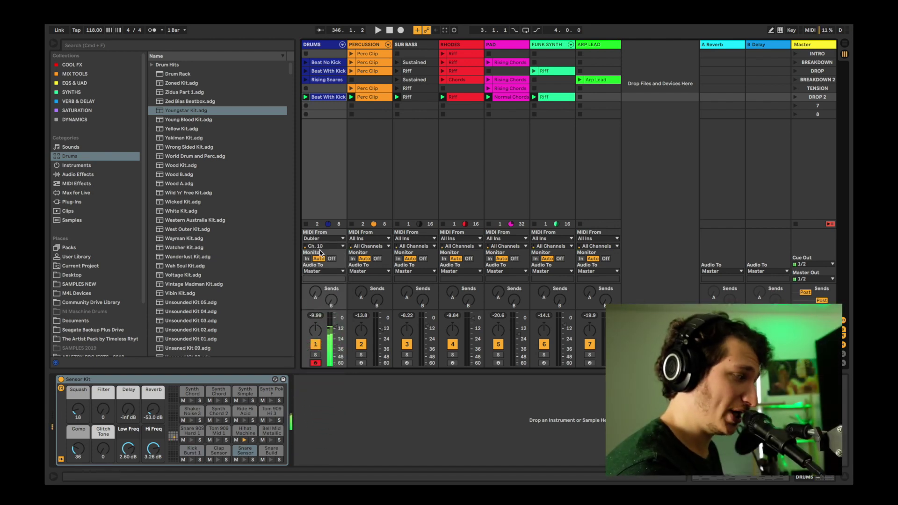
- Set the metronome count-in to 1 Bar and record a four-bar vocal kick and snare beat into the empty DRUMS slot of scene 7
{"action": "left_click", "coordinate": [316, 344]}
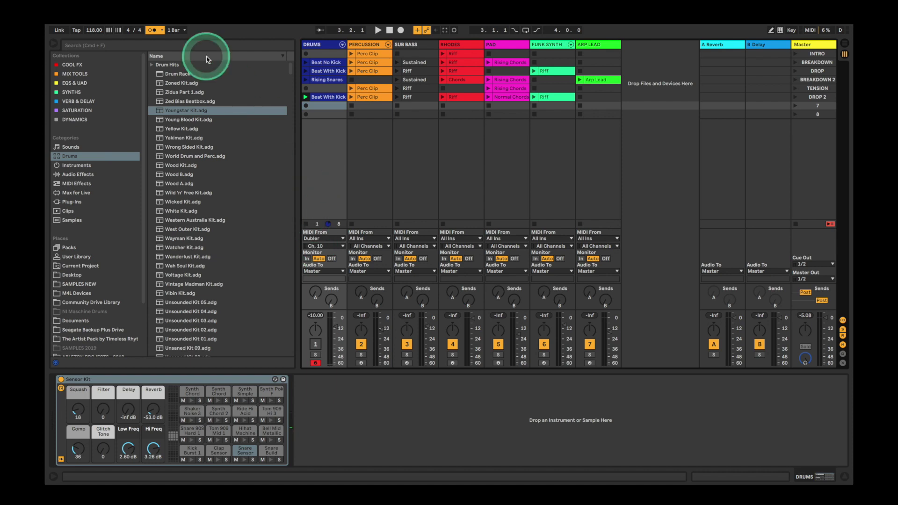
{"action": "left_click", "coordinate": [162, 32]}
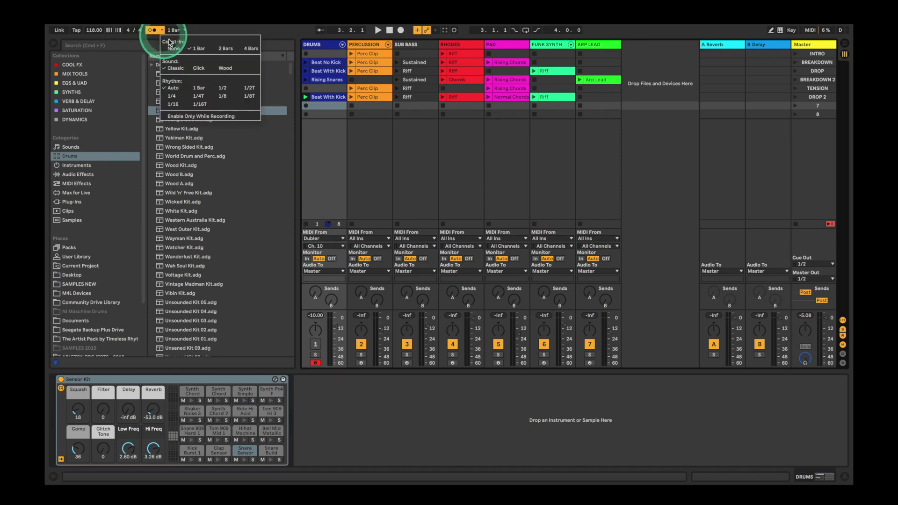
{"action": "left_click", "coordinate": [197, 52]}
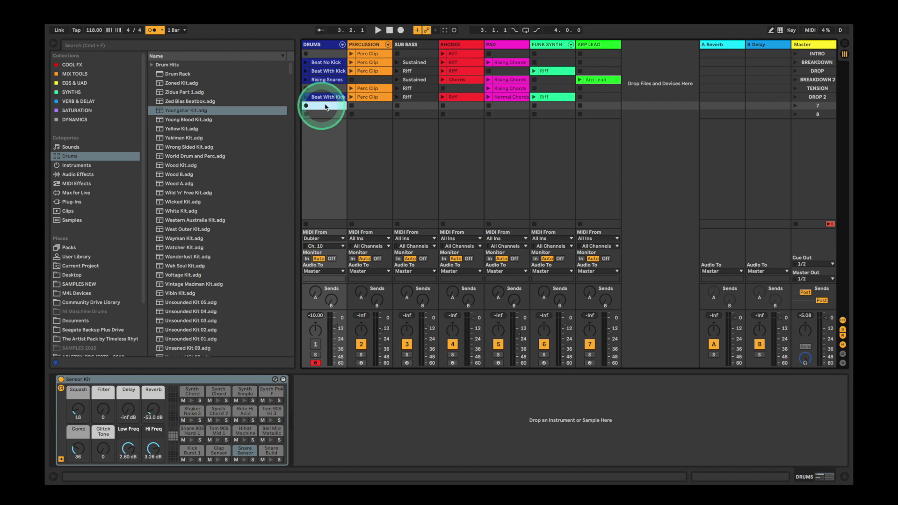
{"action": "left_click", "coordinate": [453, 31]}
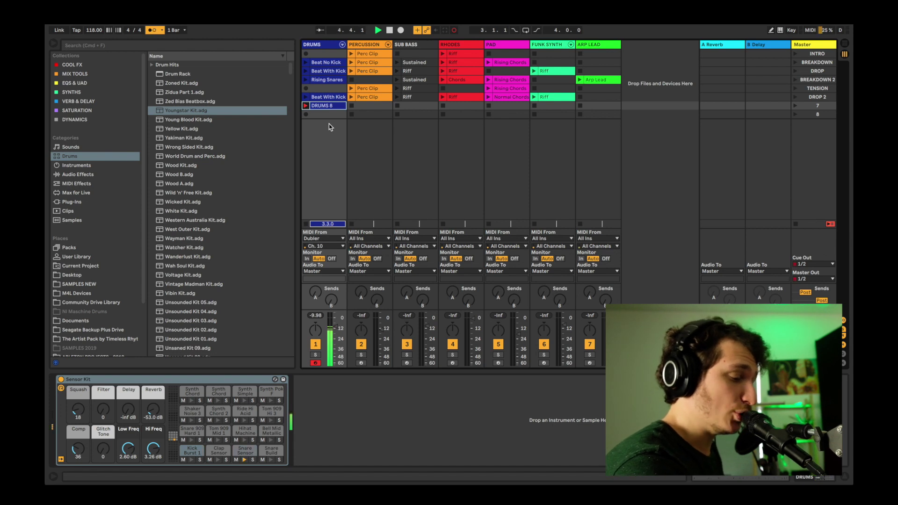
{"action": "left_click", "coordinate": [312, 105]}
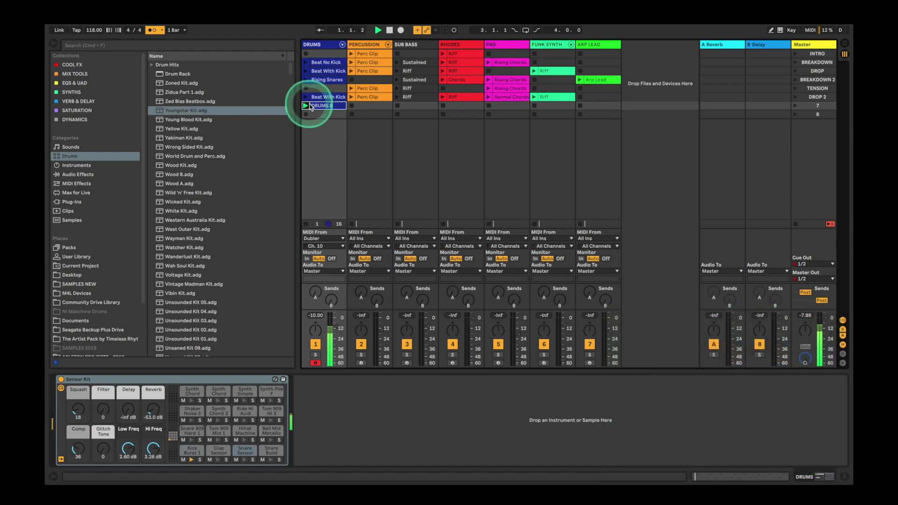
- Open the new DRUMS clip, move the first kick note to 1.1.1 and quantize all its notes
{"action": "double_click", "coordinate": [322, 104]}
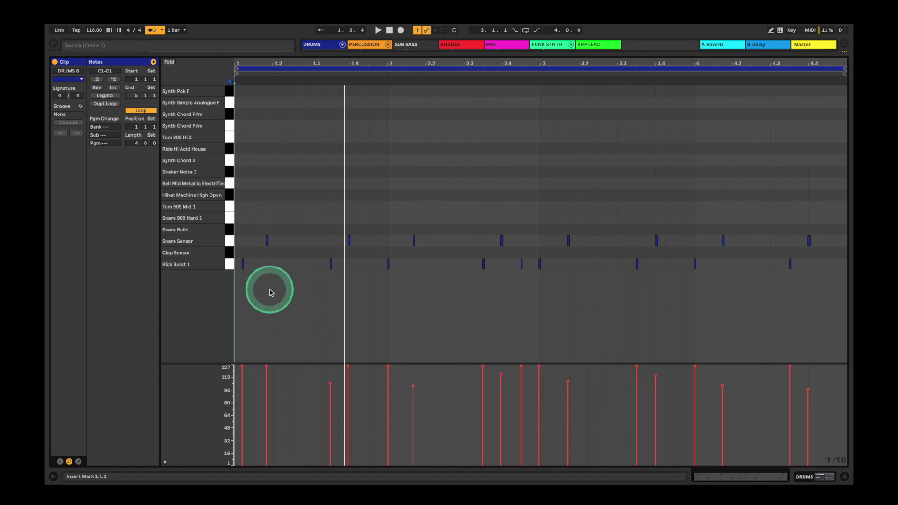
{"action": "left_click_drag", "start_coordinate": [242, 268], "coordinate": [235, 267]}
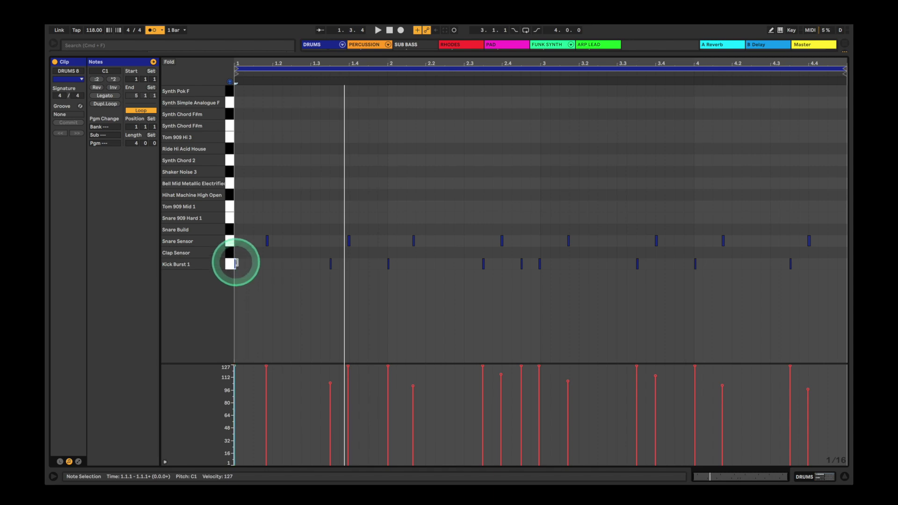
{"action": "left_click", "coordinate": [255, 263]}
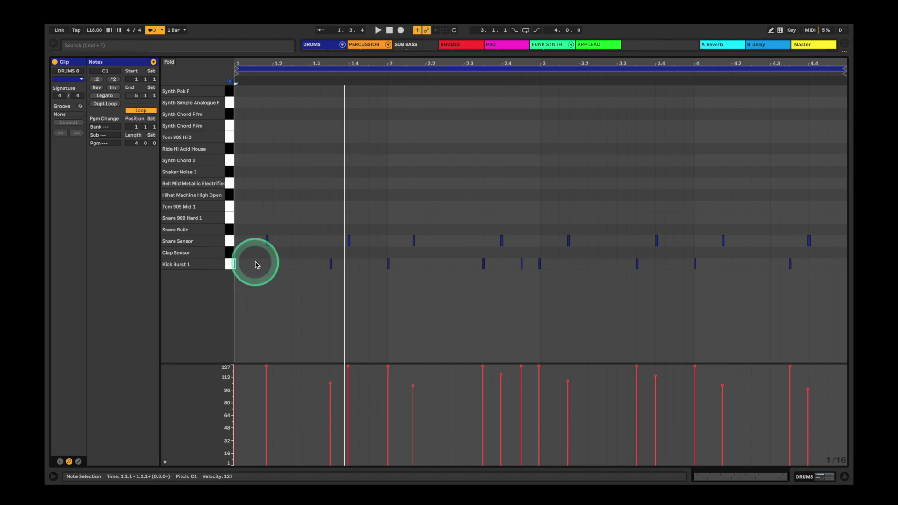
{"action": "key", "text": "super+a"}
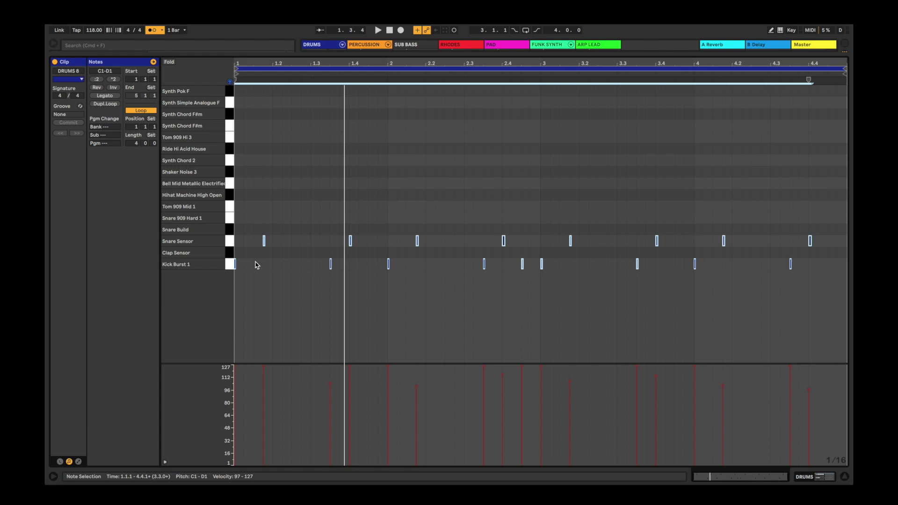
- Play back the quantized kick and snare beat
{"action": "key", "text": "space"}
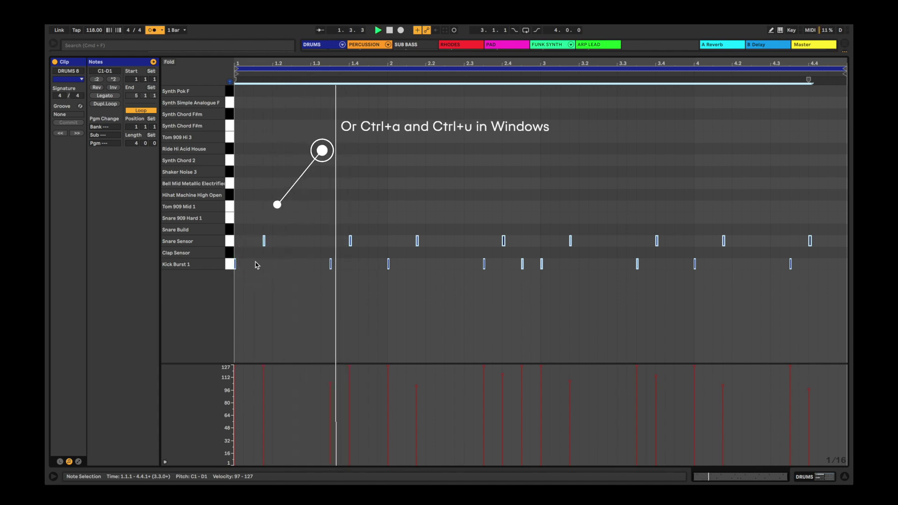
{"action": "left_click", "coordinate": [268, 252]}
{"action": "left_click", "coordinate": [357, 192]}
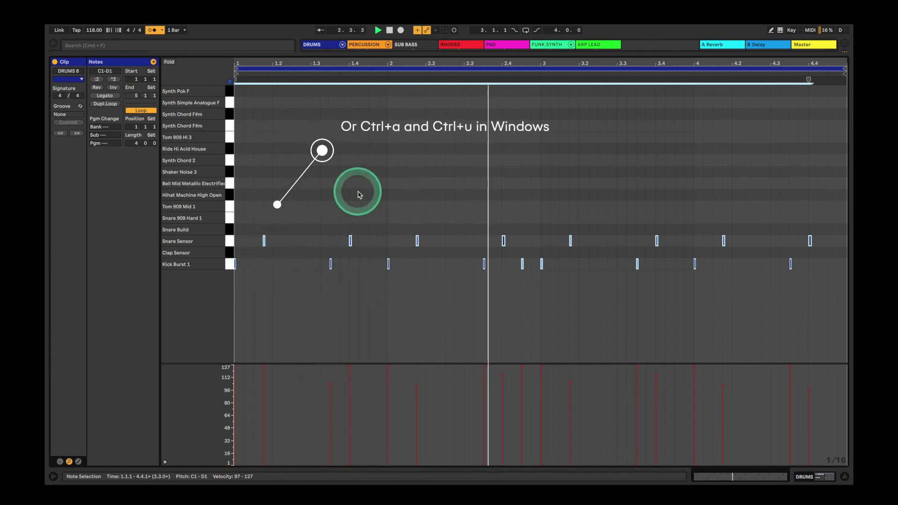
{"action": "left_click", "coordinate": [470, 126]}
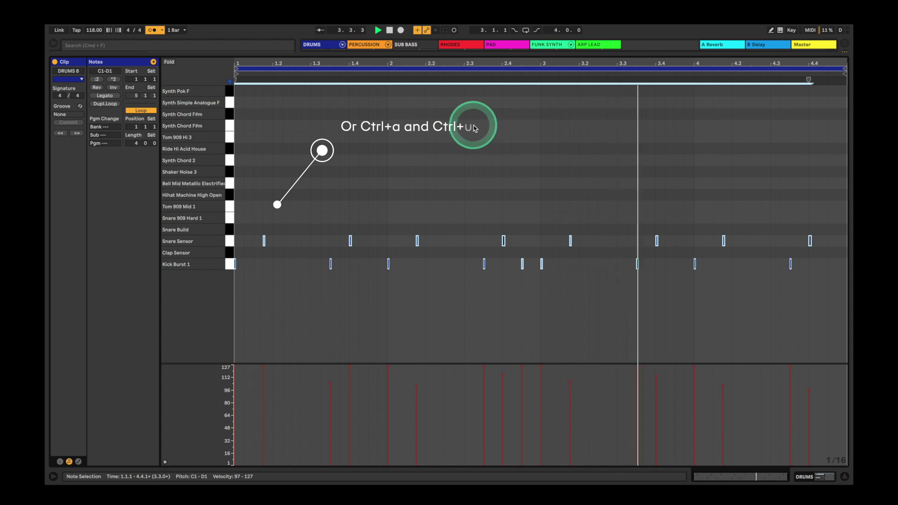
{"action": "left_click", "coordinate": [473, 87]}
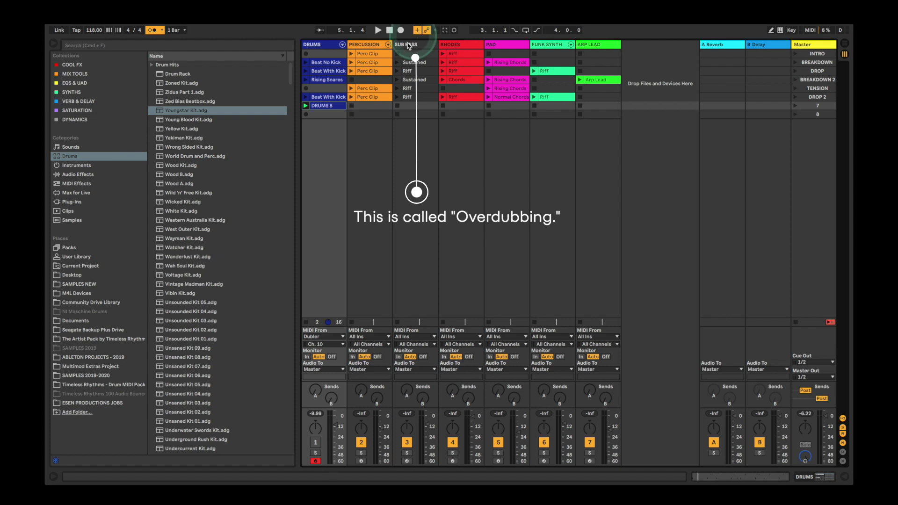
- Reopen the recorded DRUMS clip and overdub a vocal hi-hat pattern on the Hihat Machine High Open row
{"action": "double_click", "coordinate": [326, 106]}
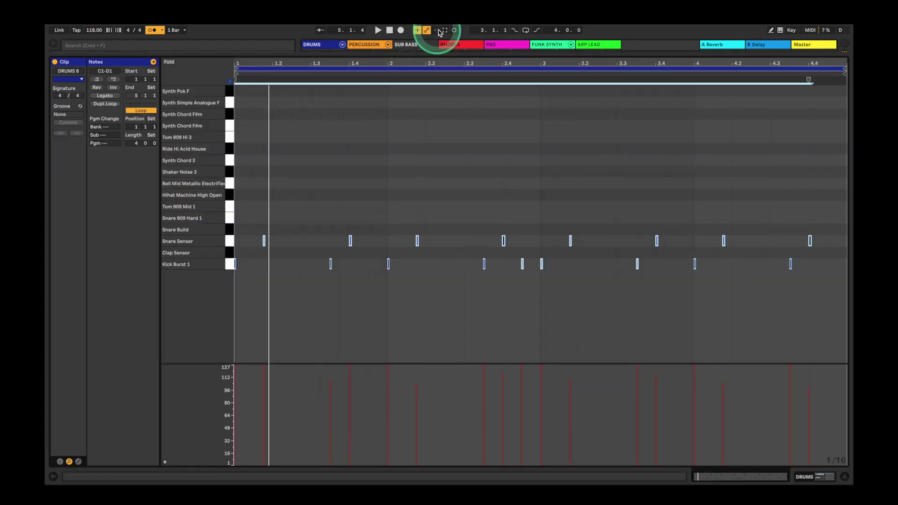
{"action": "left_click", "coordinate": [453, 30]}
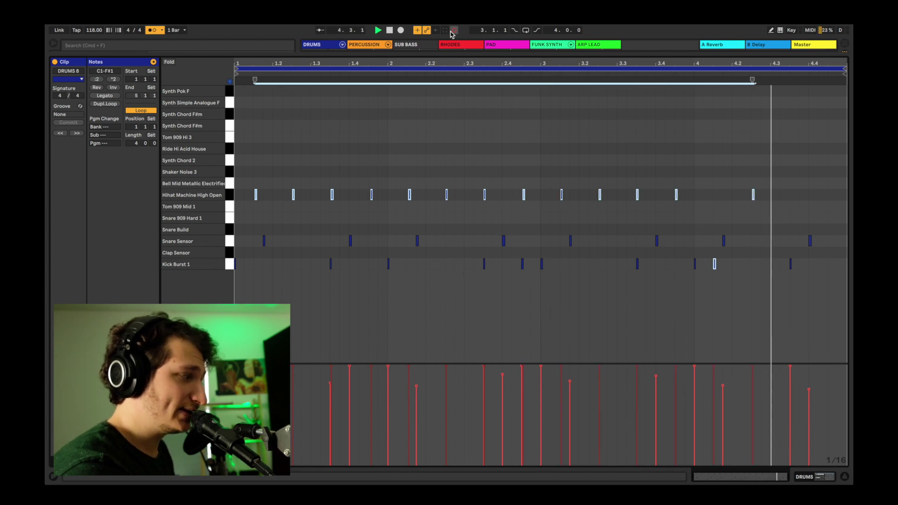
{"action": "key", "text": "space"}
{"action": "left_click", "coordinate": [393, 82]}
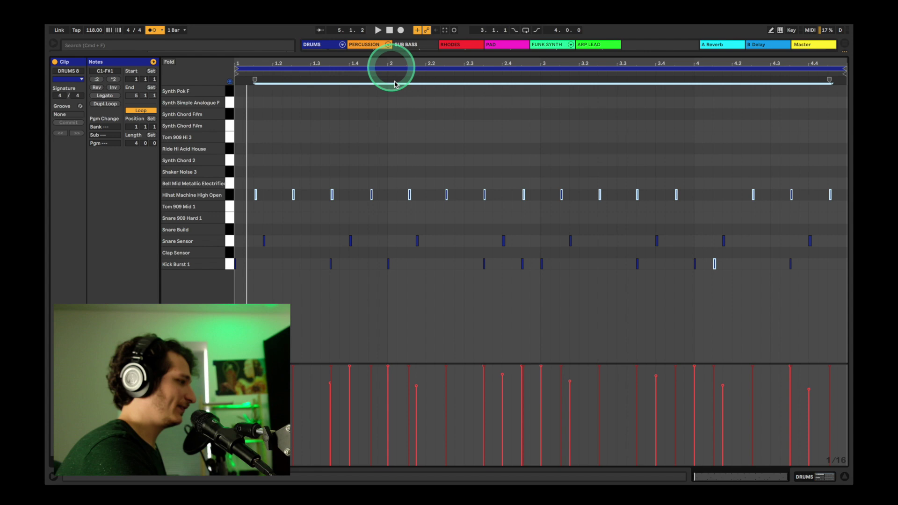
{"action": "left_click", "coordinate": [415, 122]}
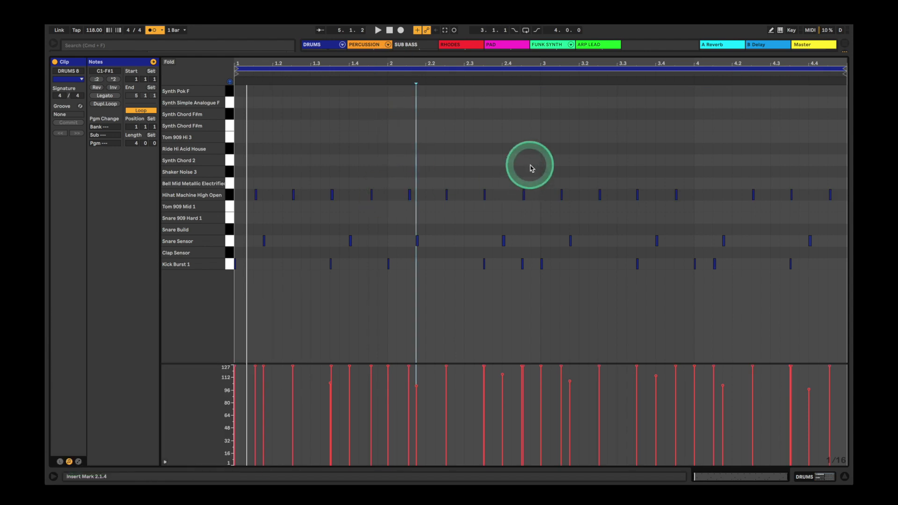
- Play the overdubbed clip and shorten its loop to two bars, ending at bar 3
{"action": "key", "text": "space"}
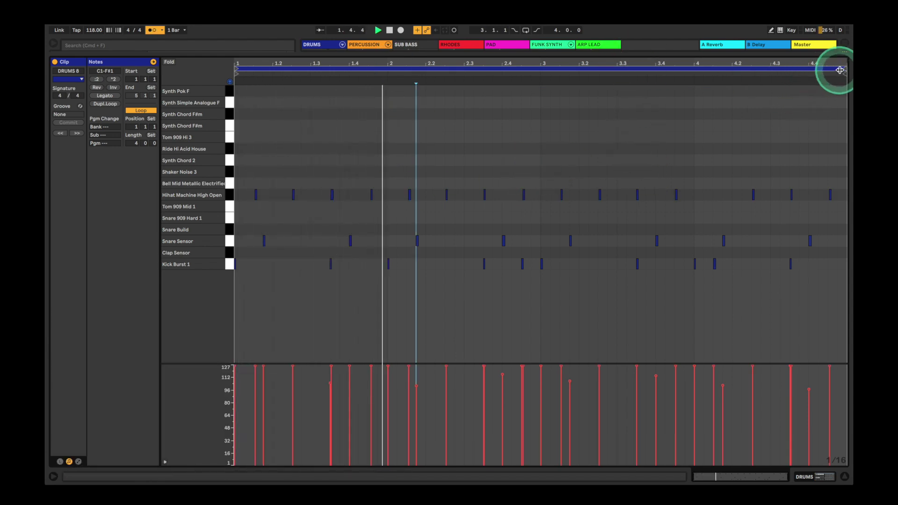
{"action": "left_click_drag", "start_coordinate": [840, 69], "coordinate": [542, 109]}
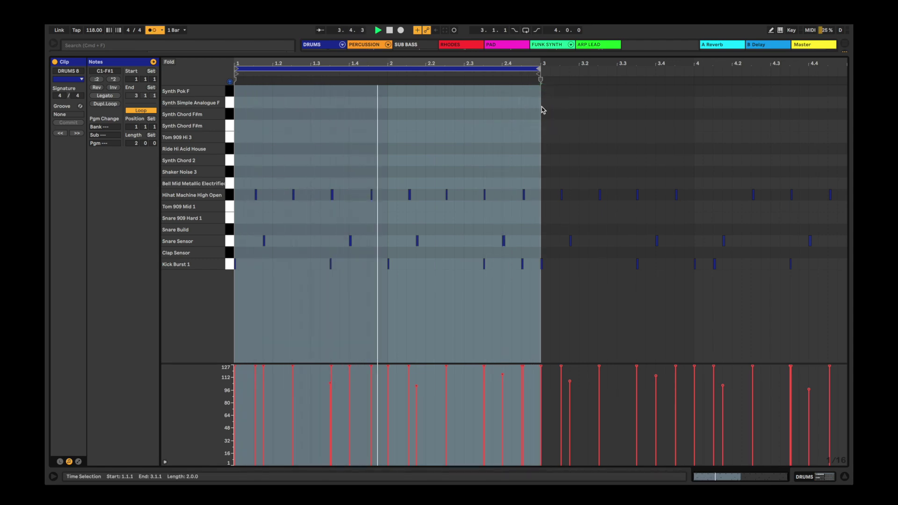
{"action": "left_click", "coordinate": [501, 80]}
{"action": "left_click", "coordinate": [303, 148]}
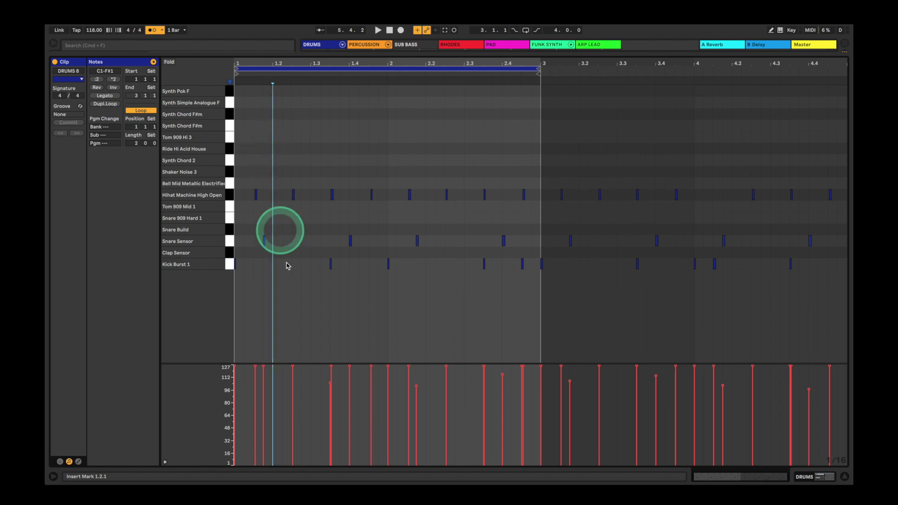
- Select the PERCUSSION track in the session and switch to Dubler
{"action": "left_click_drag", "start_coordinate": [331, 364], "coordinate": [332, 372]}
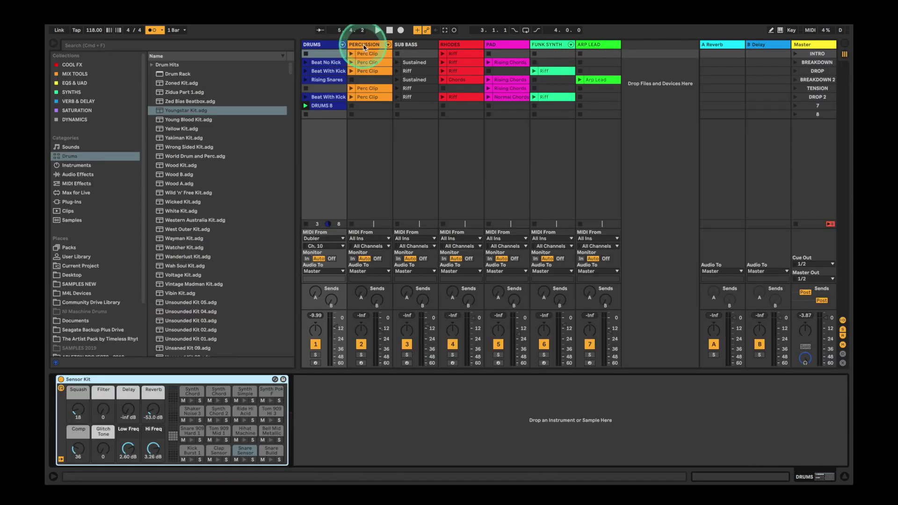
{"action": "left_click", "coordinate": [367, 46]}
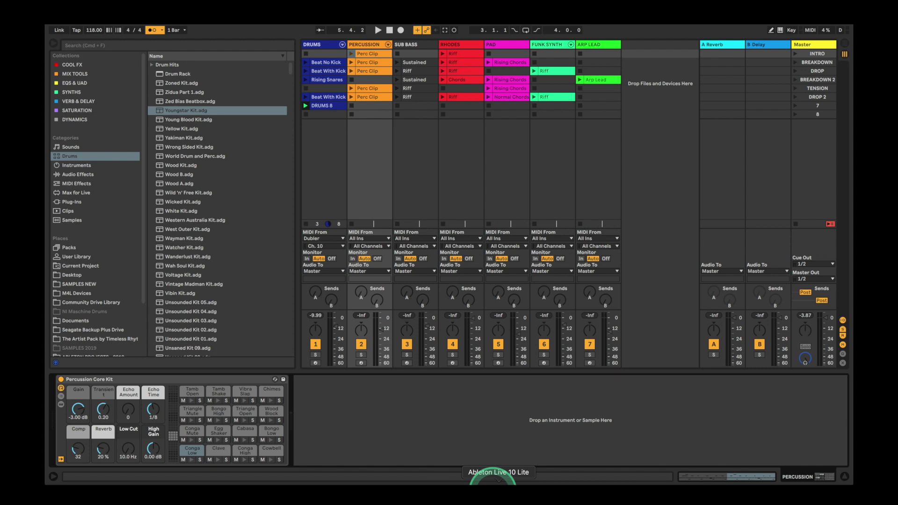
{"action": "left_click", "coordinate": [487, 493]}
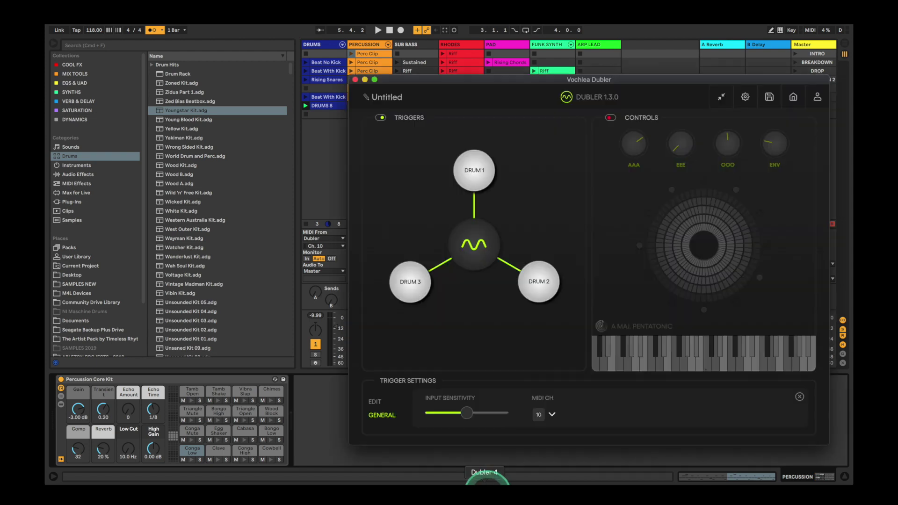
- Assign the DRUM 1 trigger to note 38 D1 (Acoustic Snare) and the DRUM 2 trigger to 45 A1 (Low Tom)
{"action": "left_click", "coordinate": [474, 177]}
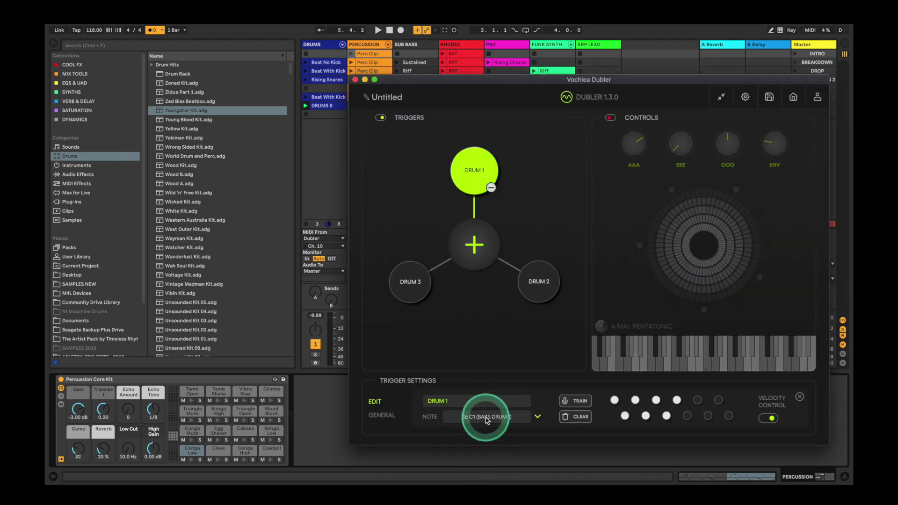
{"action": "left_click", "coordinate": [487, 420]}
{"action": "left_click", "coordinate": [510, 376]}
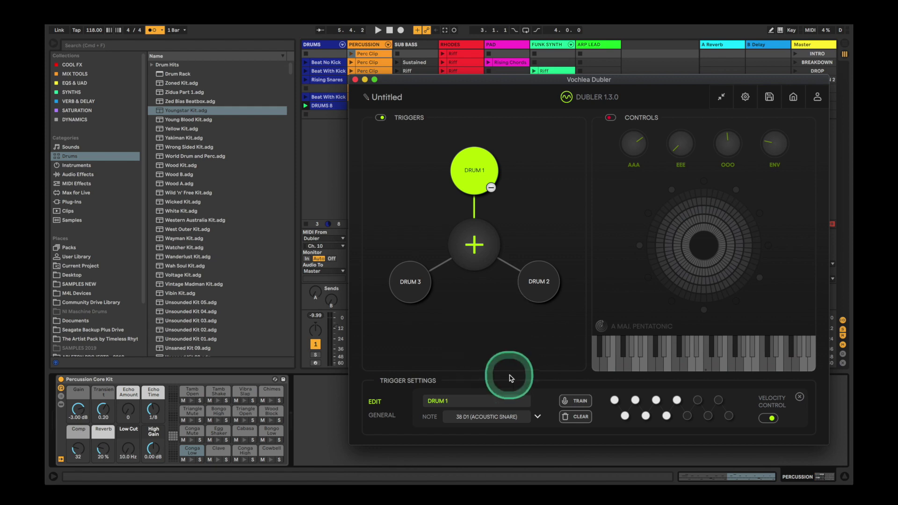
{"action": "left_click", "coordinate": [539, 290]}
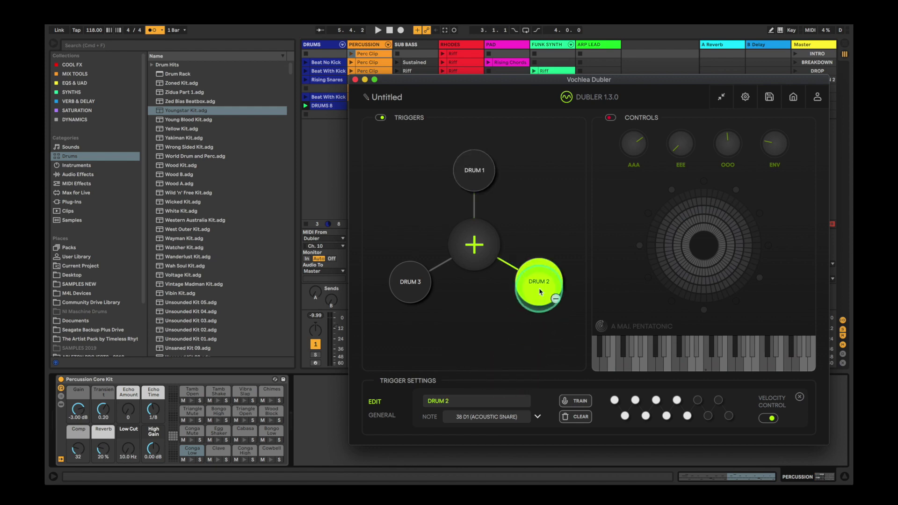
{"action": "left_click", "coordinate": [475, 416]}
{"action": "scroll", "coordinate": [491, 373], "scroll_direction": "down", "scroll_amount": 4}
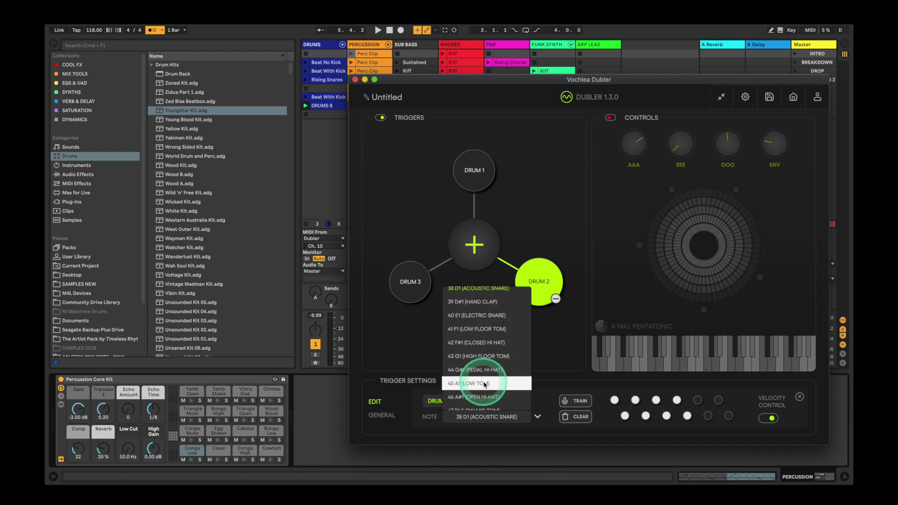
{"action": "left_click", "coordinate": [490, 376]}
- Assign the DRUM 3 trigger to note C2 for the percussion kit
{"action": "left_click", "coordinate": [409, 286]}
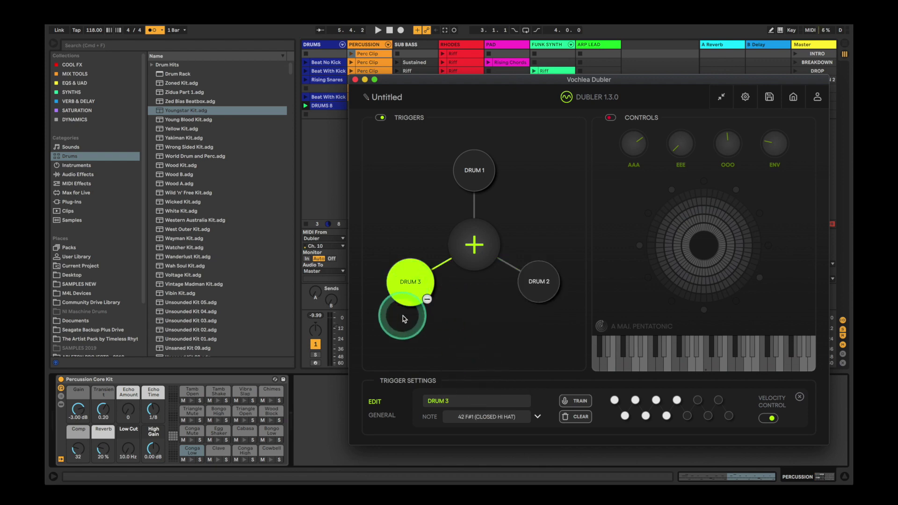
{"action": "left_click", "coordinate": [464, 416]}
{"action": "scroll", "coordinate": [476, 383], "scroll_direction": "down", "scroll_amount": 4}
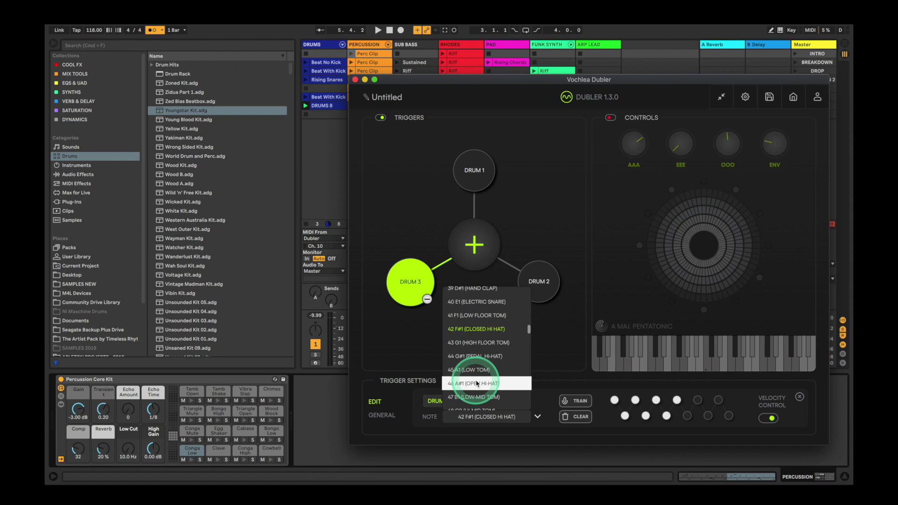
{"action": "left_click", "coordinate": [479, 383]}
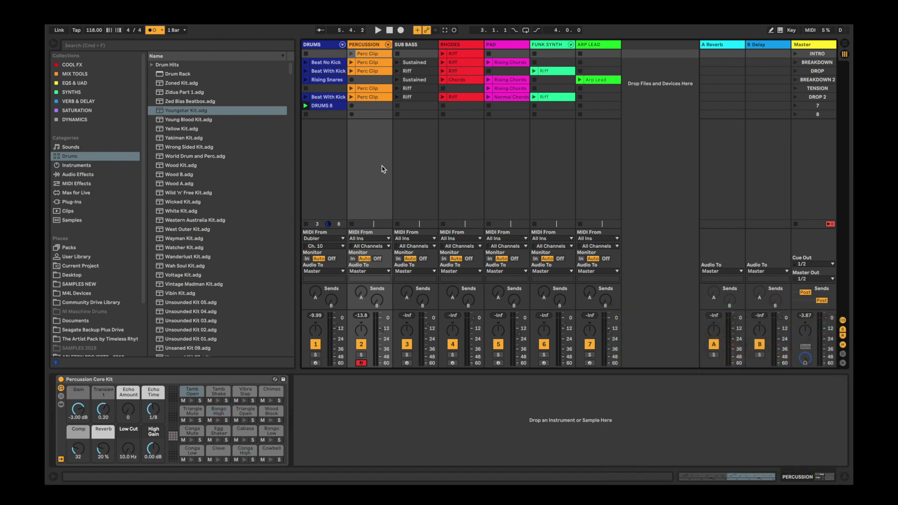
- Switch to Ableton Live and record a vocal percussion pattern into the empty PERCUSSION slot beside DRUMS 8, then loop the new clip
{"action": "left_click", "coordinate": [351, 105]}
{"action": "left_click", "coordinate": [454, 30]}
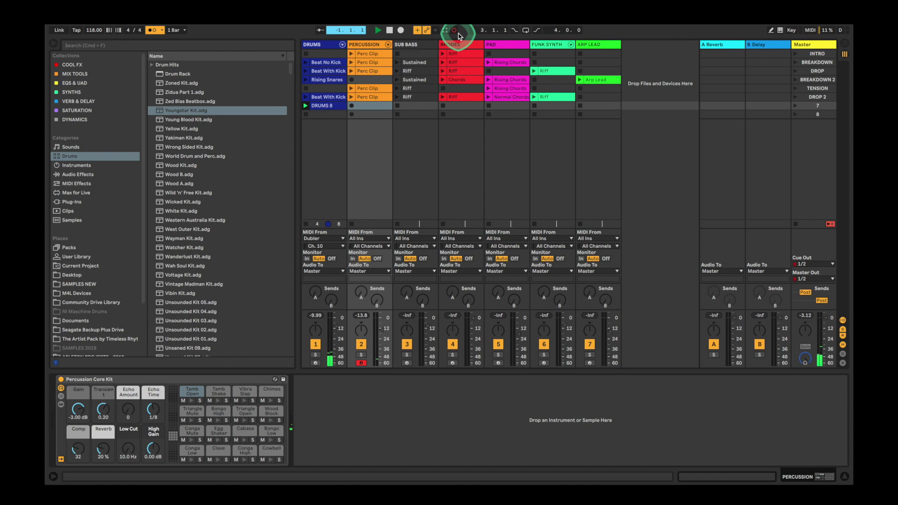
{"action": "left_click", "coordinate": [394, 165]}
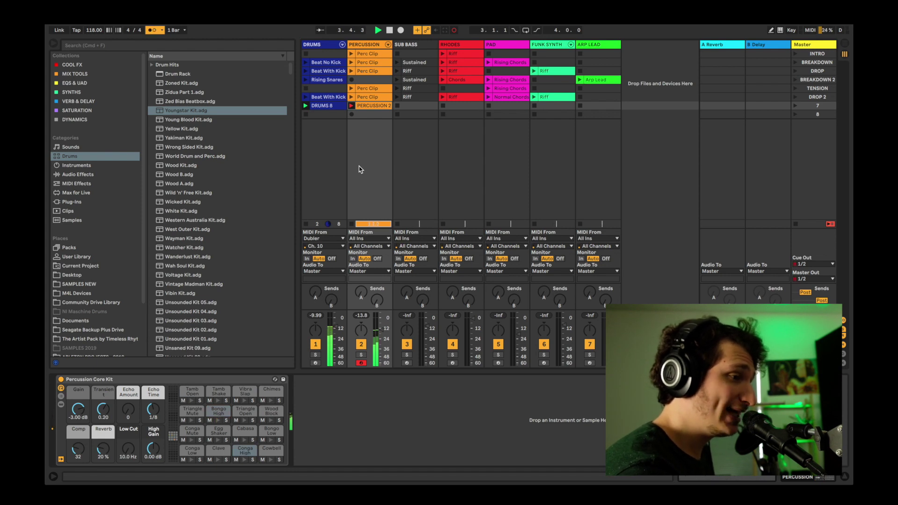
{"action": "left_click", "coordinate": [359, 134]}
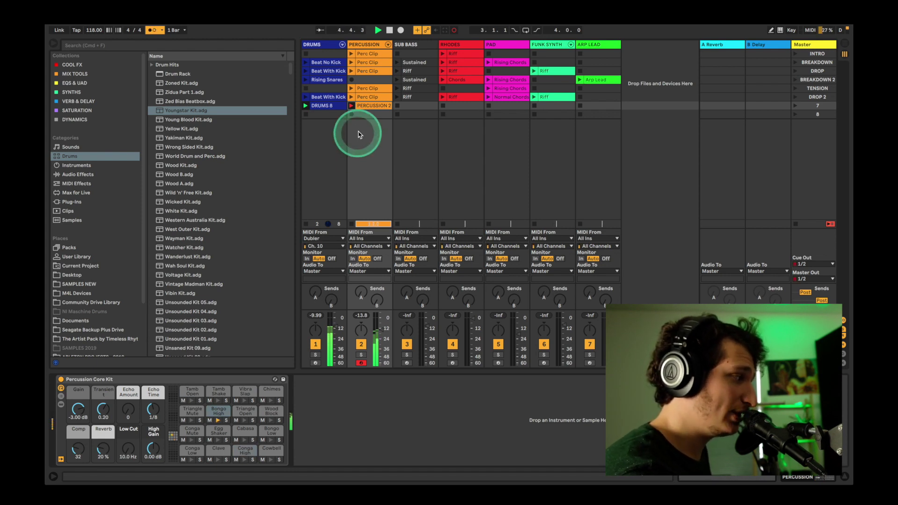
{"action": "left_click", "coordinate": [359, 107]}
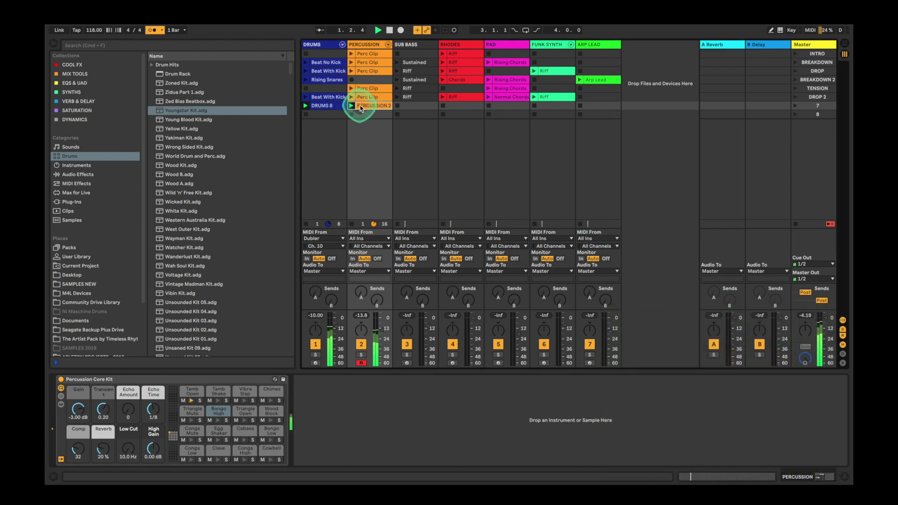
- Open the recorded percussion clip, quantize all its notes, and return to the full session view
{"action": "double_click", "coordinate": [360, 106]}
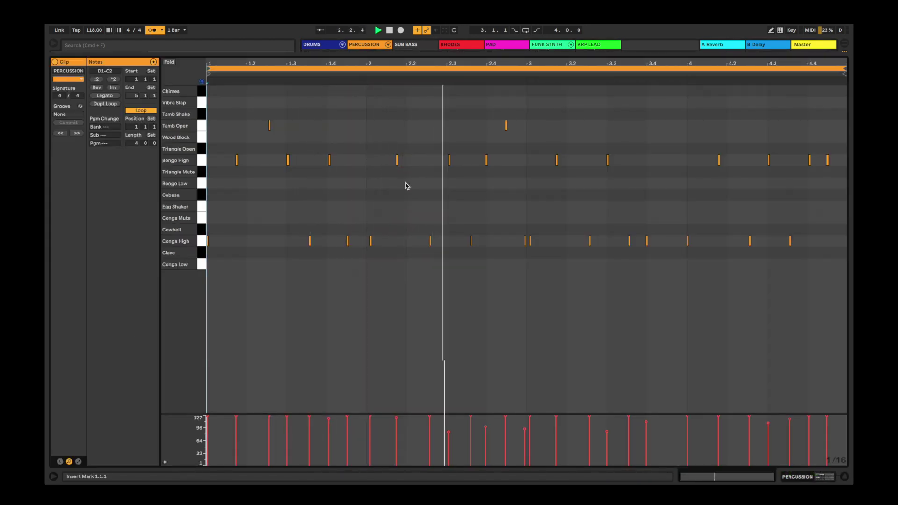
{"action": "left_click", "coordinate": [406, 185]}
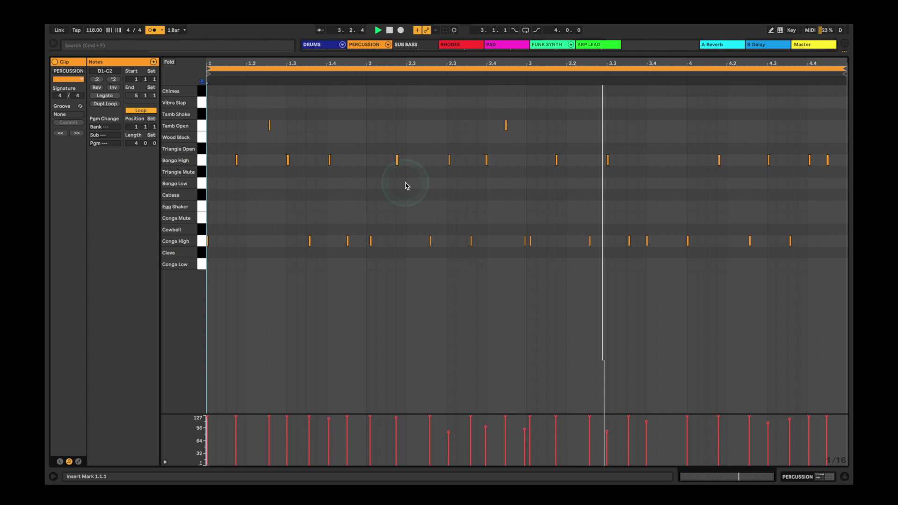
{"action": "key", "text": "super+a"}
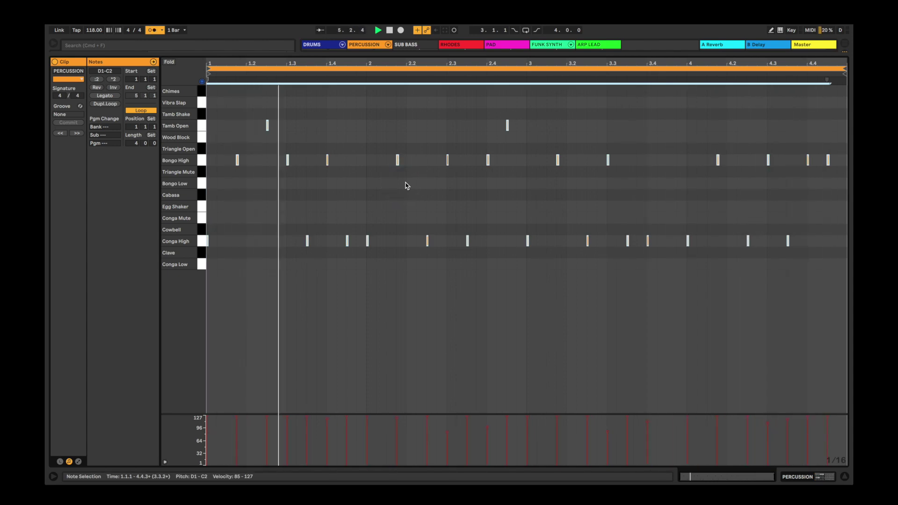
{"action": "left_click", "coordinate": [409, 164]}
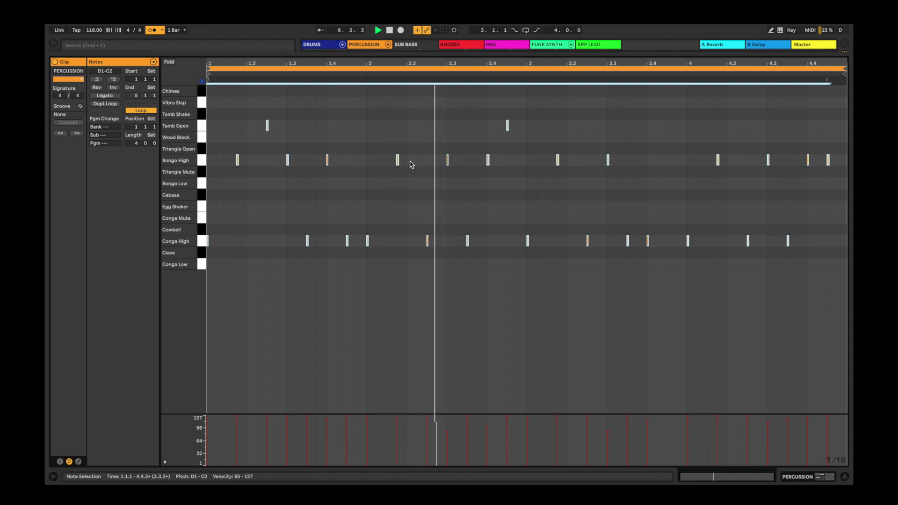
{"action": "left_click", "coordinate": [414, 51]}
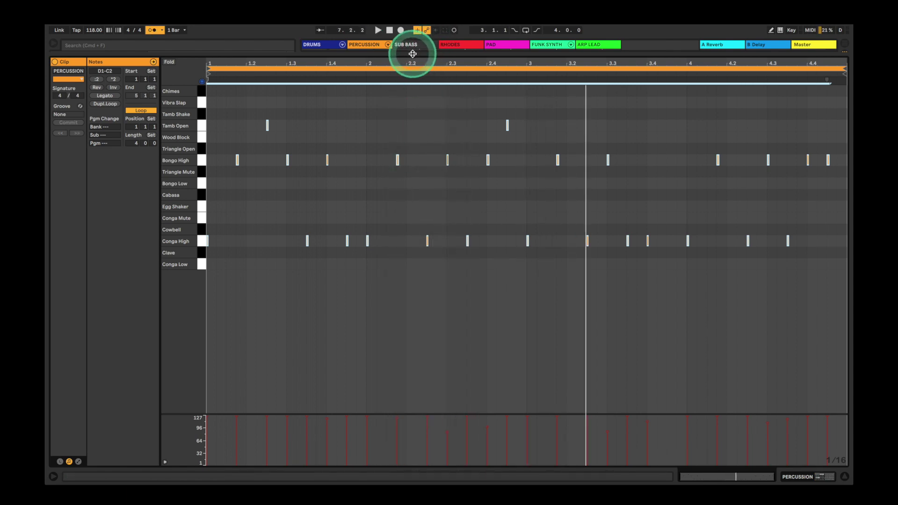
{"action": "left_click_drag", "start_coordinate": [412, 53], "coordinate": [408, 417]}
{"action": "left_click", "coordinate": [548, 237]}
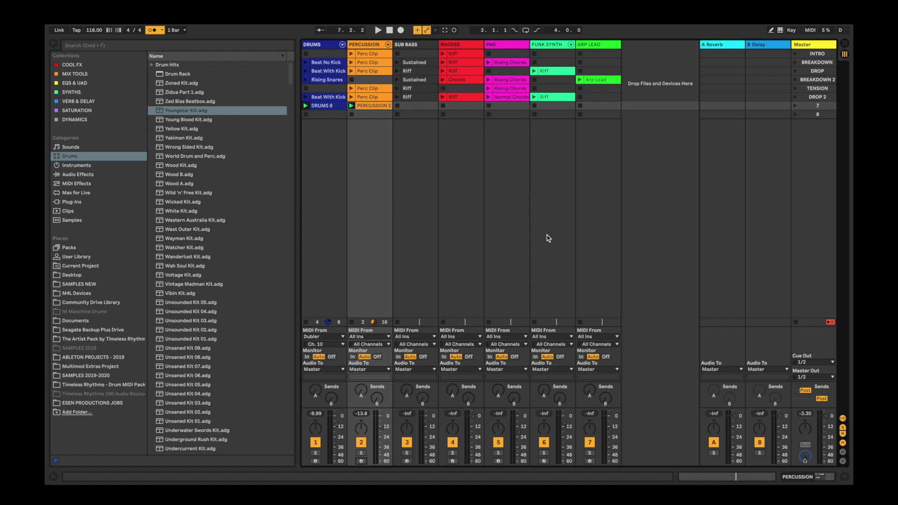
- Switch to Dubler, turn Triggers off and turn Controls on
{"action": "left_click", "coordinate": [494, 484]}
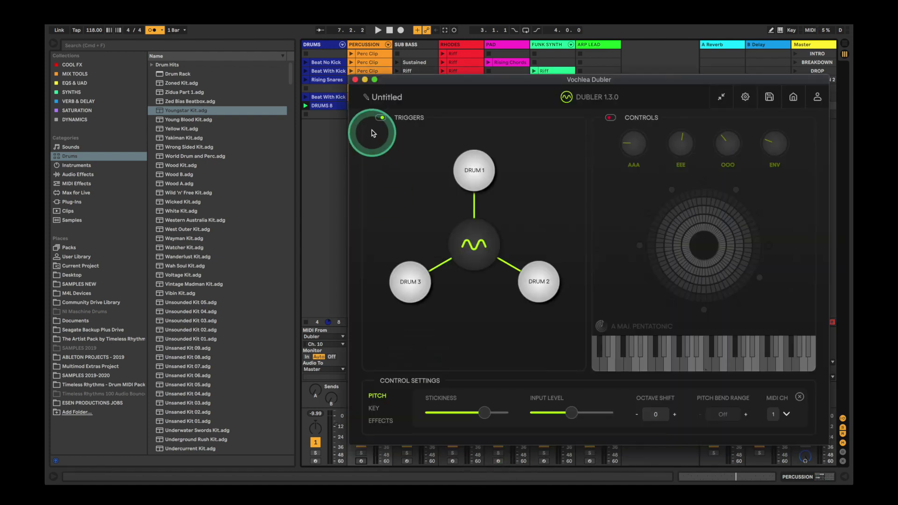
{"action": "left_click", "coordinate": [380, 118]}
{"action": "left_click", "coordinate": [609, 117]}
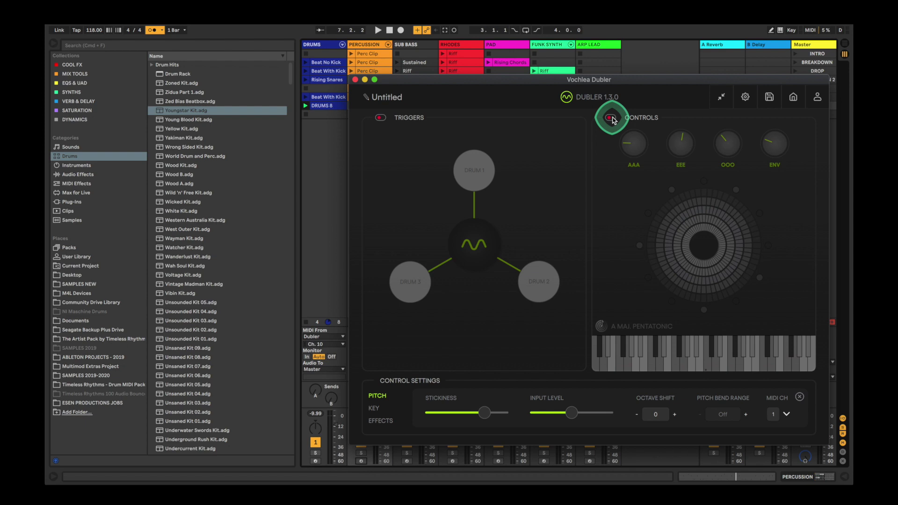
{"action": "left_click", "coordinate": [611, 118]}
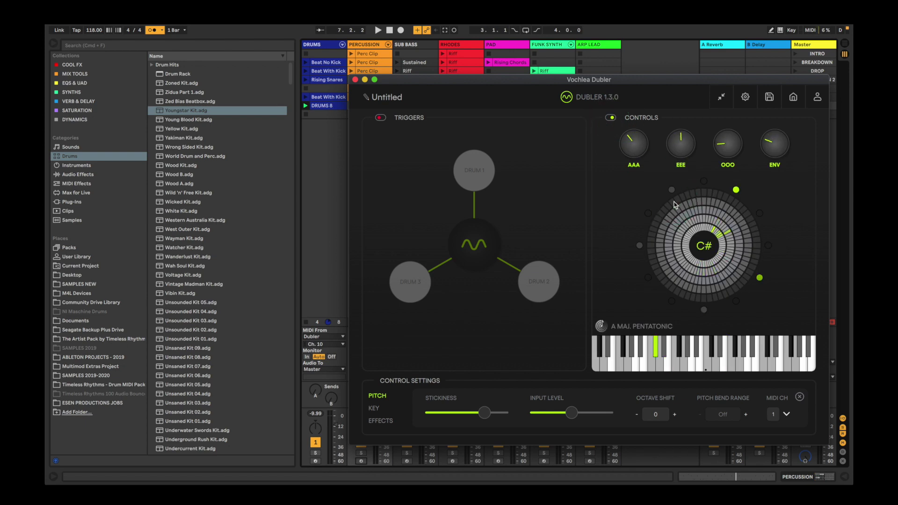
- Sing into the pitch controls and check the detected notes on the note wheel
{"action": "left_click", "coordinate": [700, 257]}
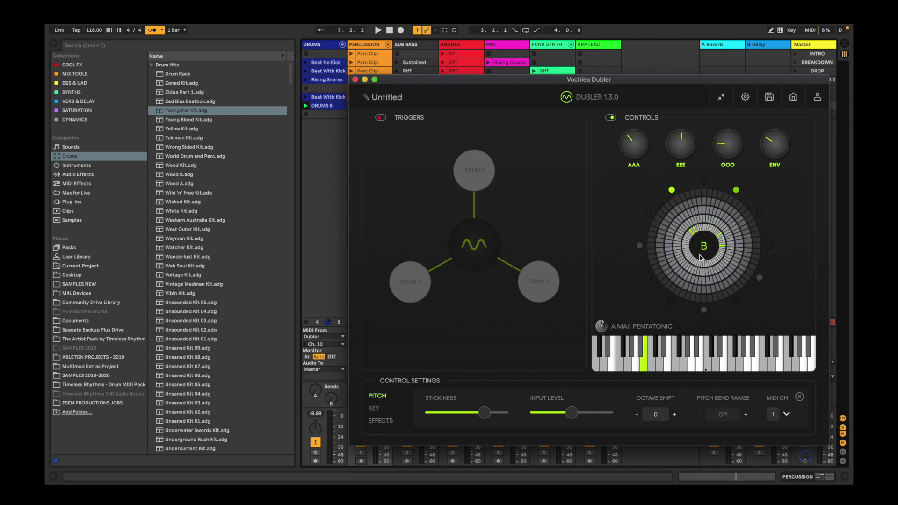
{"action": "left_click", "coordinate": [747, 284]}
{"action": "left_click", "coordinate": [689, 267]}
{"action": "left_click", "coordinate": [627, 289]}
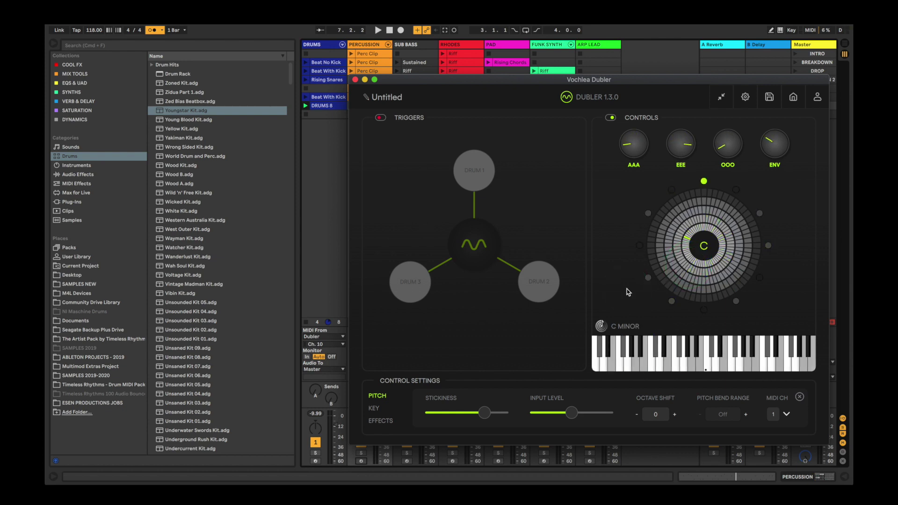
- Review the scale options in the Key settings, keep root note C with the Minor scale, and turn off Auto Key Detect
{"action": "left_click", "coordinate": [374, 407]}
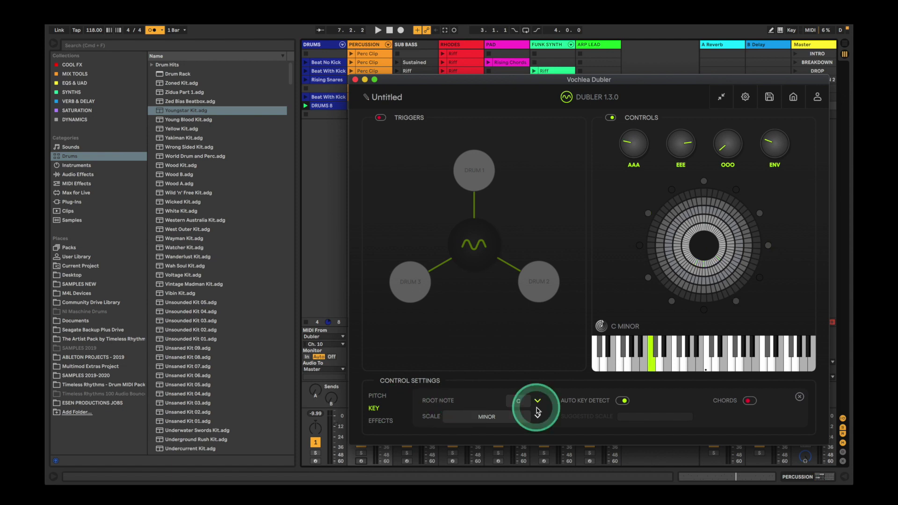
{"action": "left_click", "coordinate": [624, 400]}
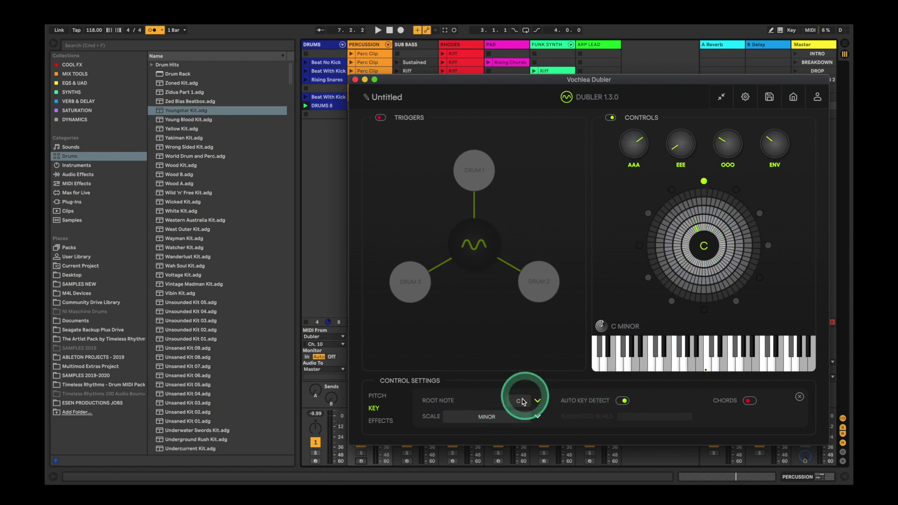
{"action": "left_click", "coordinate": [490, 420]}
{"action": "left_click", "coordinate": [493, 355]}
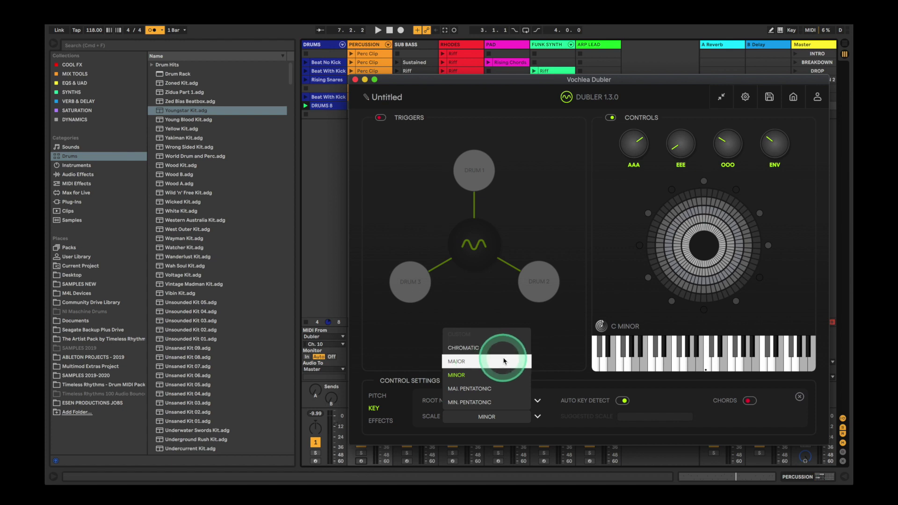
{"action": "left_click", "coordinate": [623, 400]}
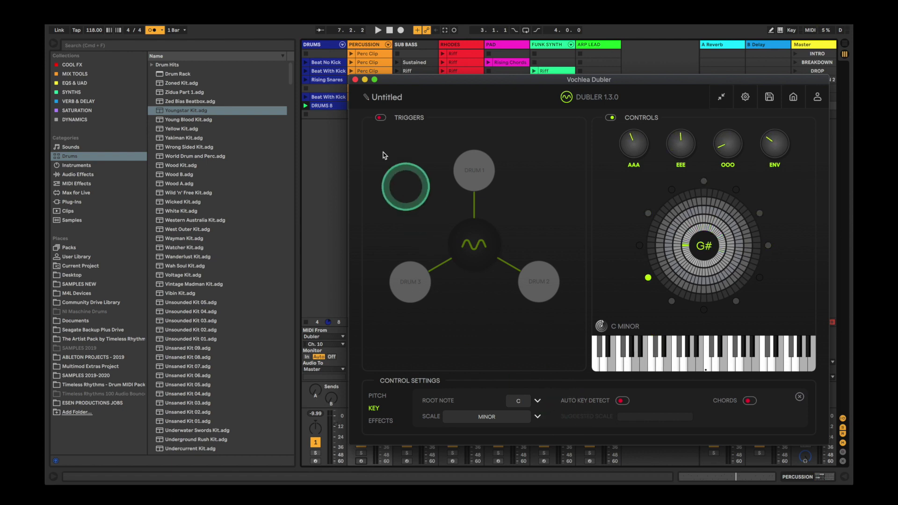
- In Ableton Live, arm the SUB BASS track with its MIDI input set to Dubler, Ch. 1, and switch back to Dubler
{"action": "left_click", "coordinate": [332, 154]}
{"action": "left_click", "coordinate": [433, 286]}
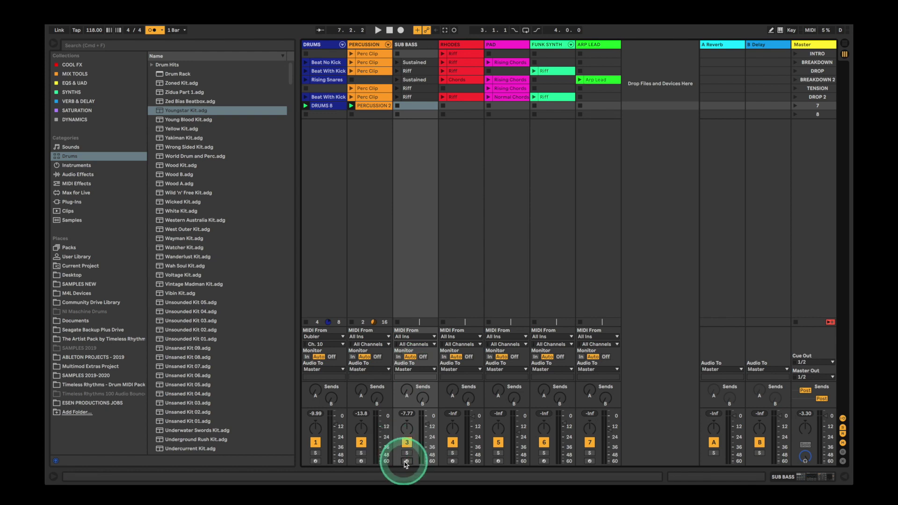
{"action": "left_click", "coordinate": [414, 337]}
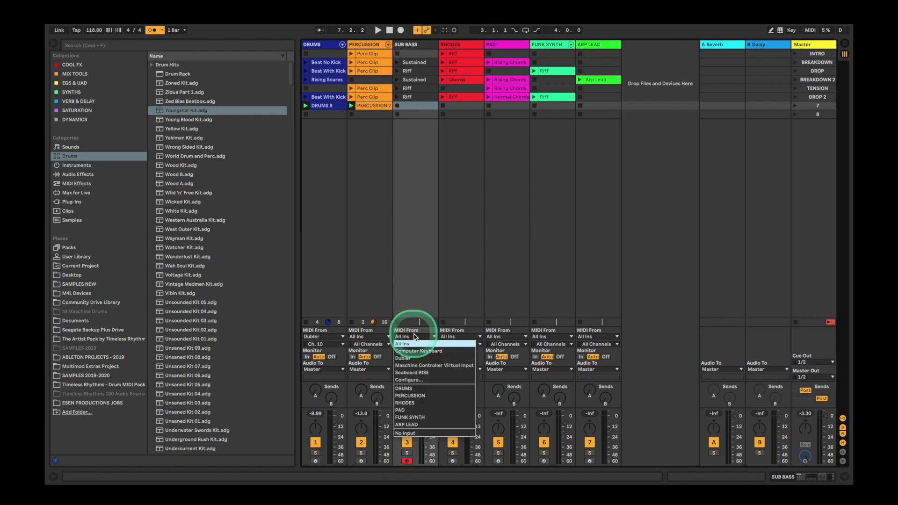
{"action": "left_click", "coordinate": [405, 358]}
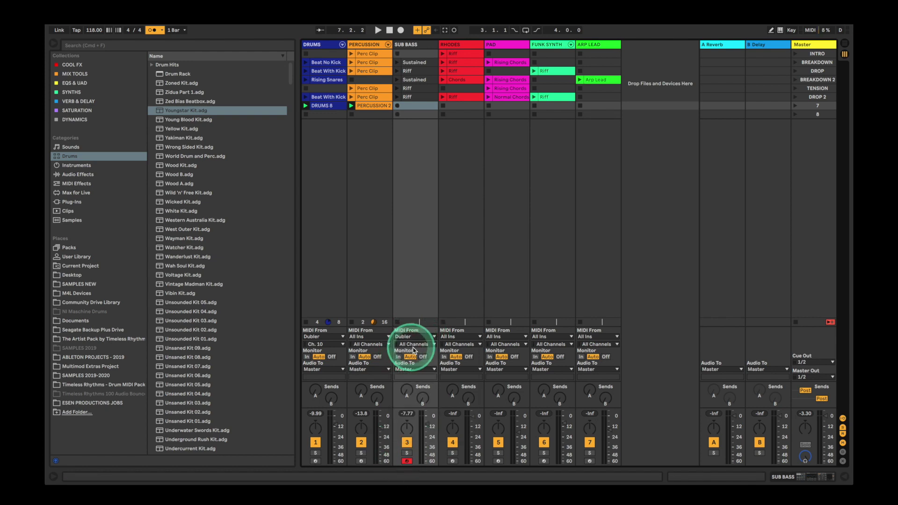
{"action": "left_click", "coordinate": [414, 345]}
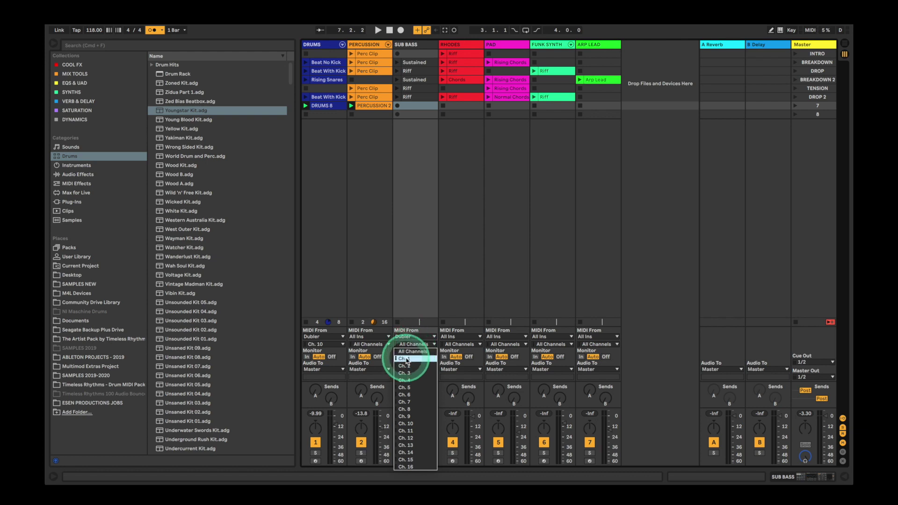
{"action": "left_click", "coordinate": [406, 359]}
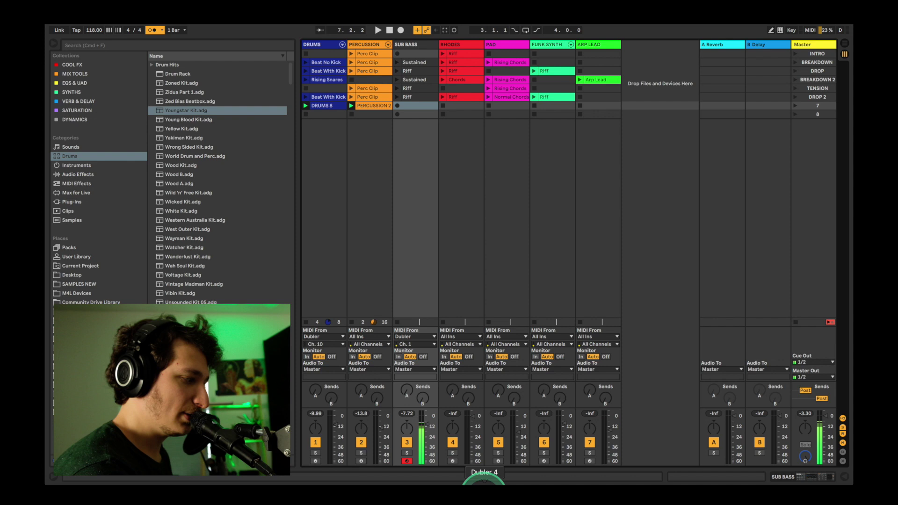
{"action": "left_click", "coordinate": [484, 493]}
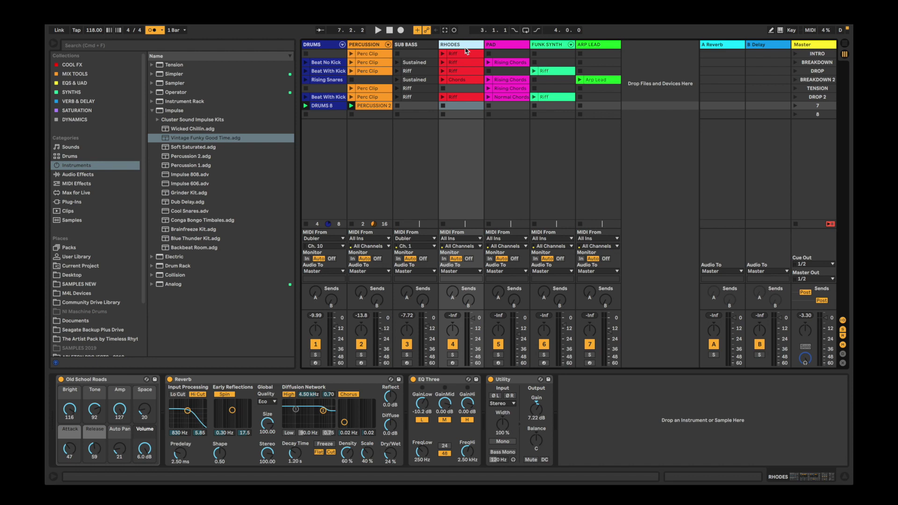
- In Ableton Live, insert a MIDI track after RHODES and try loading the Vintage Funky Good Time preset onto it
{"action": "right_click", "coordinate": [466, 51]}
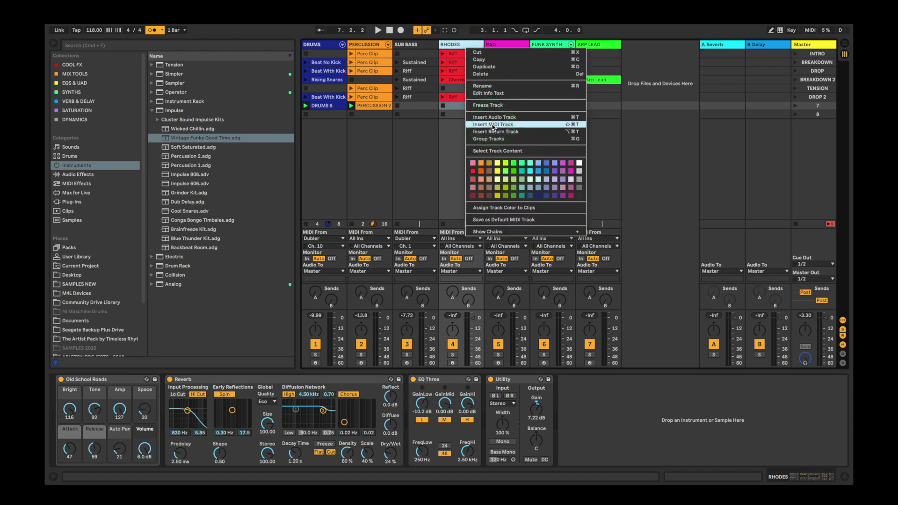
{"action": "left_click", "coordinate": [493, 125]}
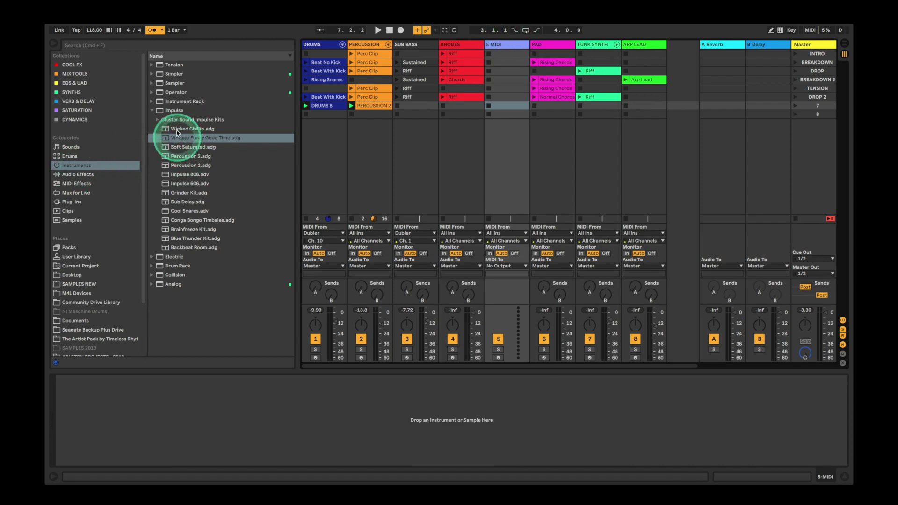
{"action": "left_click_drag", "start_coordinate": [191, 138], "coordinate": [519, 82]}
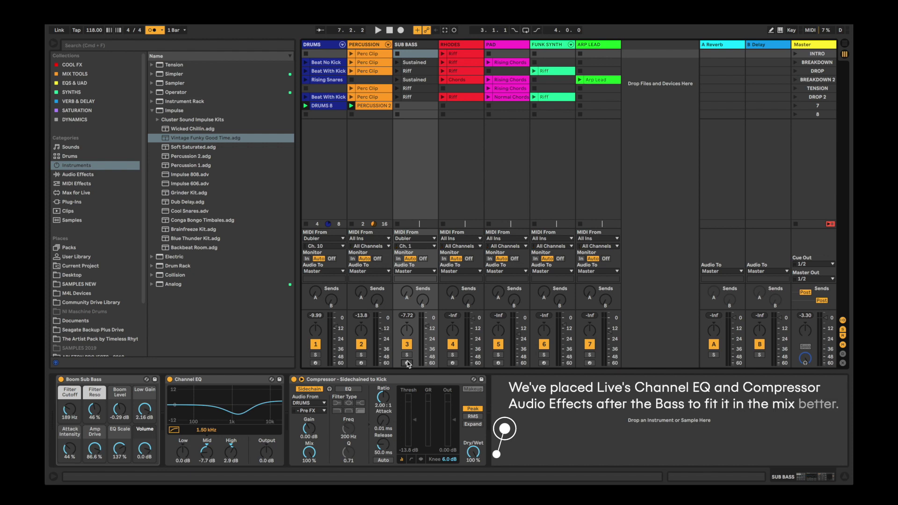
- Arm the SUB BASS track and record a sung bass part into its clip slot in the INTRO scene
{"action": "left_click", "coordinate": [407, 364]}
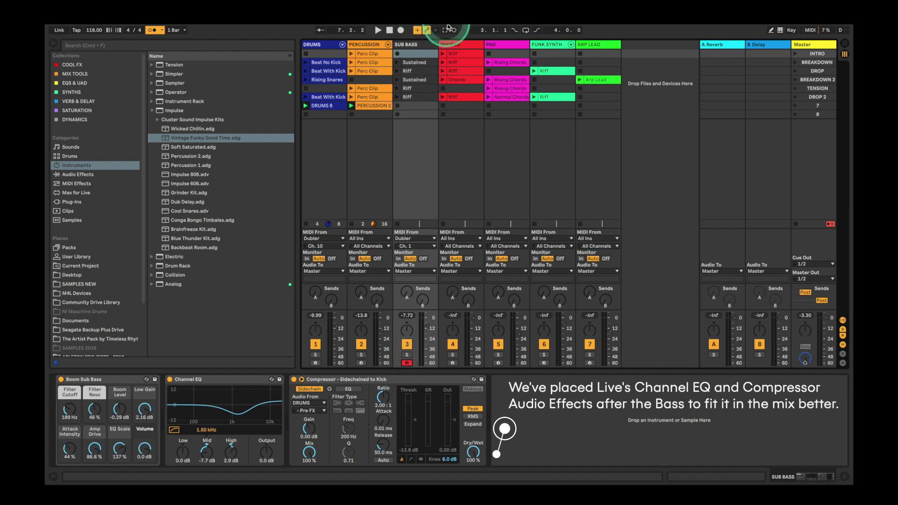
{"action": "left_click", "coordinate": [455, 30]}
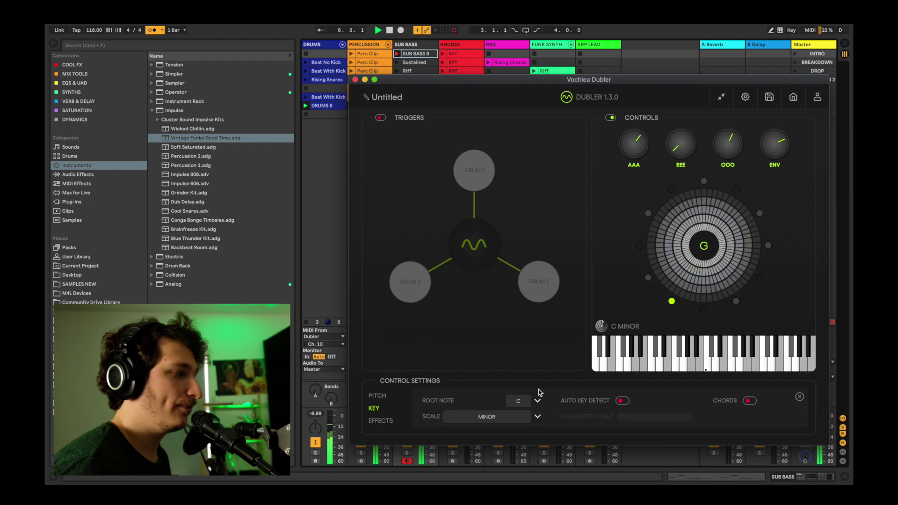
{"action": "left_click", "coordinate": [441, 269]}
{"action": "left_click", "coordinate": [425, 49]}
{"action": "key", "text": "space"}
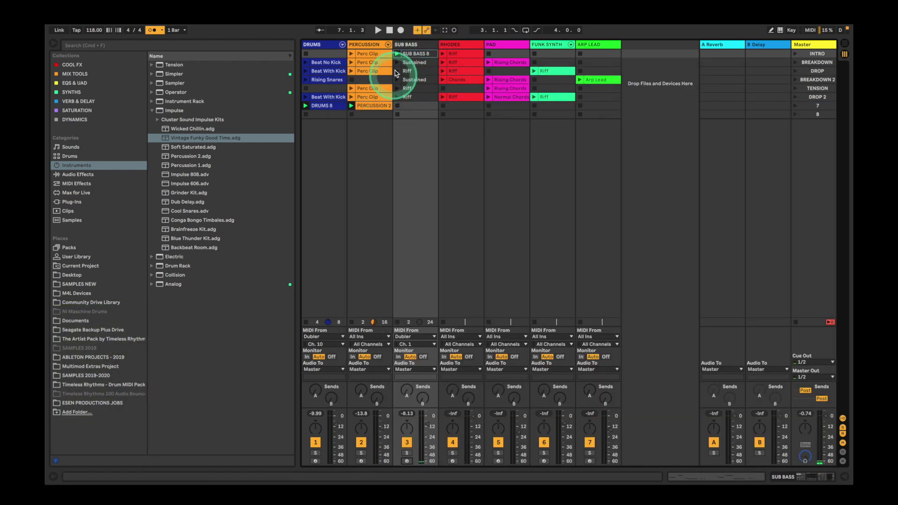
- Open the recorded SUB BASS clip and delete the stray short notes just before D2 in bar 1 and at the start of bar 2
{"action": "double_click", "coordinate": [411, 54]}
{"action": "scroll", "coordinate": [260, 321], "scroll_direction": "down", "scroll_amount": 2}
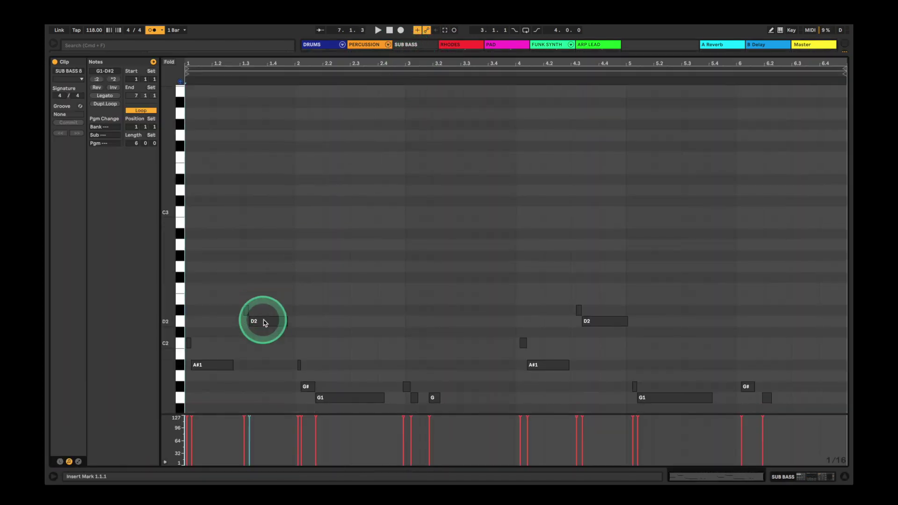
{"action": "left_click", "coordinate": [233, 286]}
{"action": "left_click_drag", "start_coordinate": [232, 289], "coordinate": [255, 291]}
{"action": "key", "text": "Delete"}
{"action": "left_click_drag", "start_coordinate": [283, 331], "coordinate": [309, 356]}
{"action": "key", "text": "Delete"}
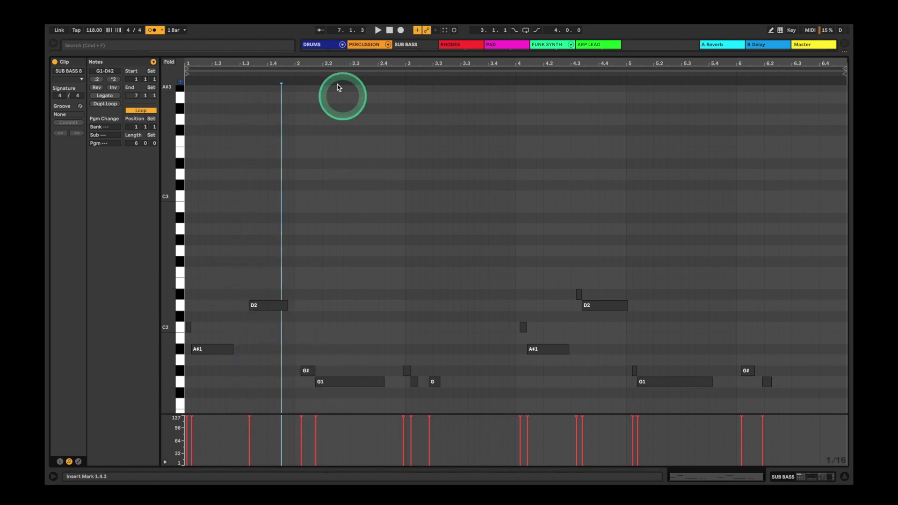
- Switch to Dubler and try lowering the Octave Shift in the Pitch settings
{"action": "left_click_drag", "start_coordinate": [332, 54], "coordinate": [358, 98]}
{"action": "key", "text": "super+Tab"}
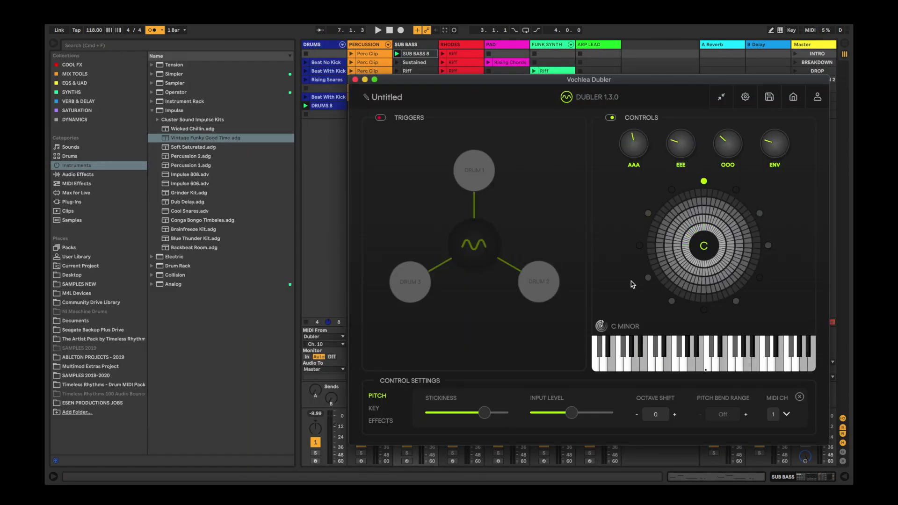
{"action": "left_click", "coordinate": [637, 414]}
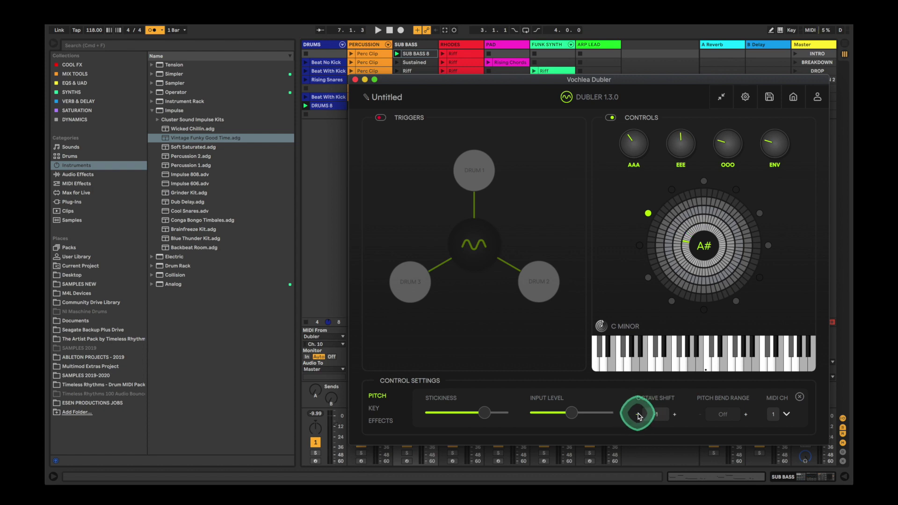
{"action": "left_click", "coordinate": [637, 416]}
{"action": "left_click", "coordinate": [650, 414]}
- In Ableton Live, add the Chord MIDI effect before Synthetic String Pad on the PAD track
{"action": "double_click", "coordinate": [469, 45]}
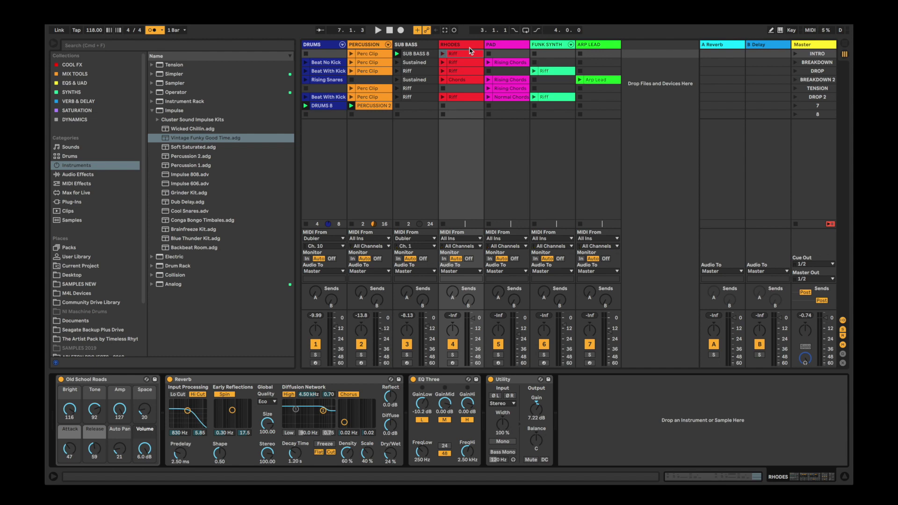
{"action": "left_click", "coordinate": [510, 44]}
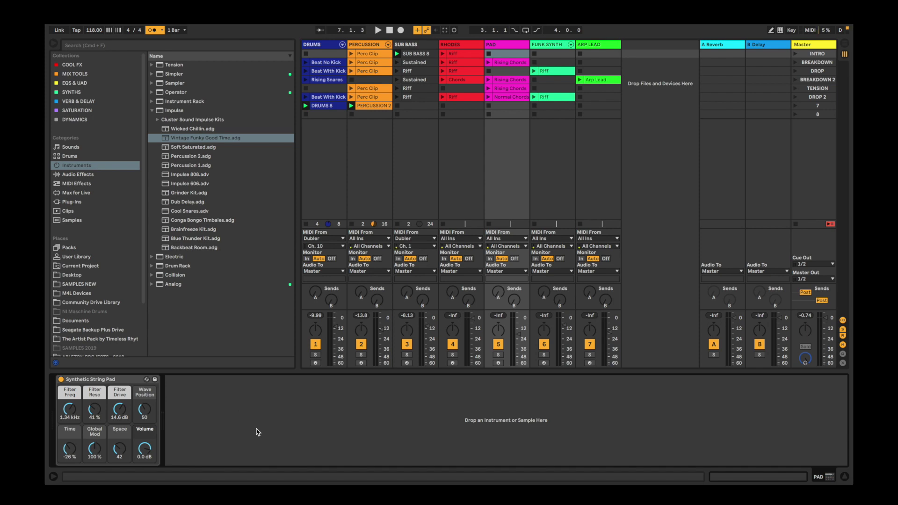
{"action": "left_click", "coordinate": [200, 417]}
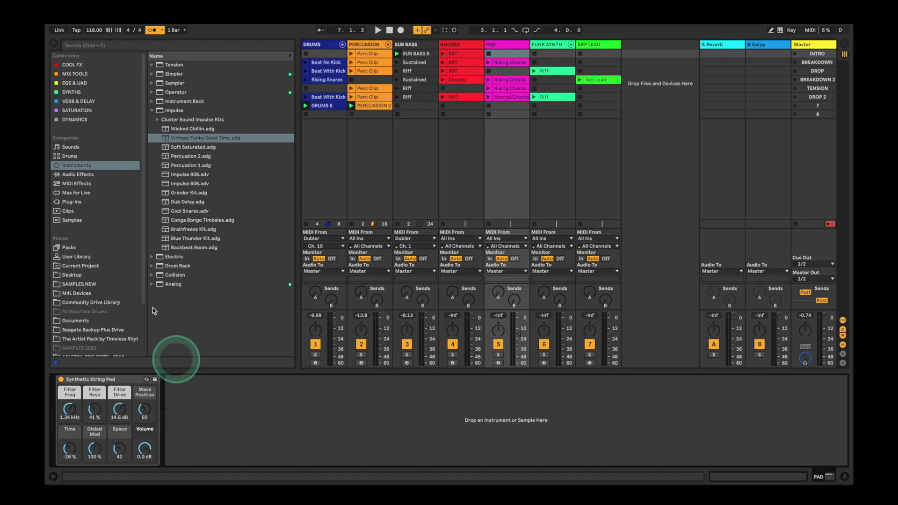
{"action": "left_click", "coordinate": [84, 183]}
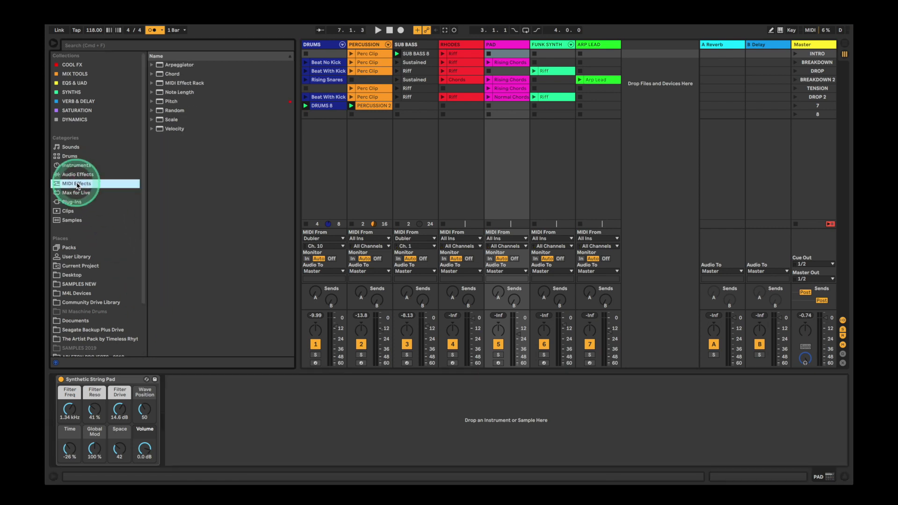
{"action": "left_click", "coordinate": [181, 74]}
{"action": "double_click", "coordinate": [182, 74]}
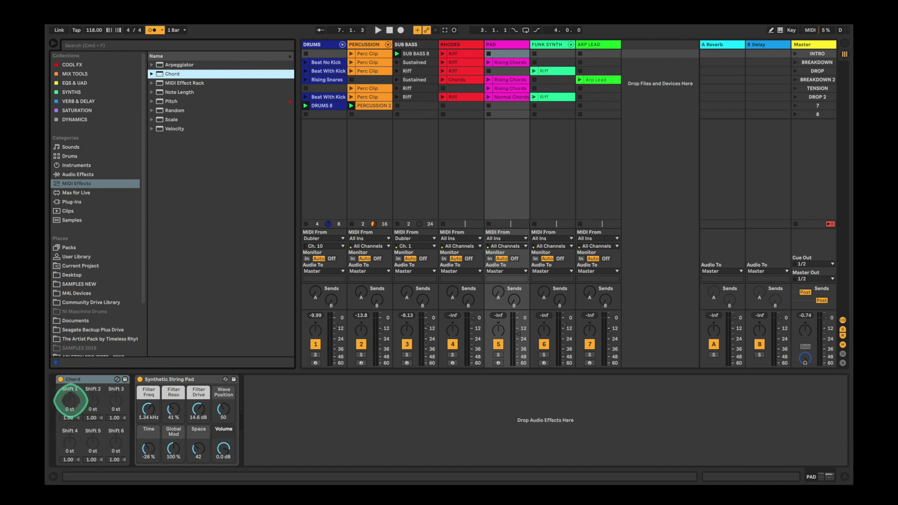
- Set the Chord effect's Shift 1 to +12 st, Shift 2 to +7 st and Shift 3 to +3 st
{"action": "left_click", "coordinate": [69, 400]}
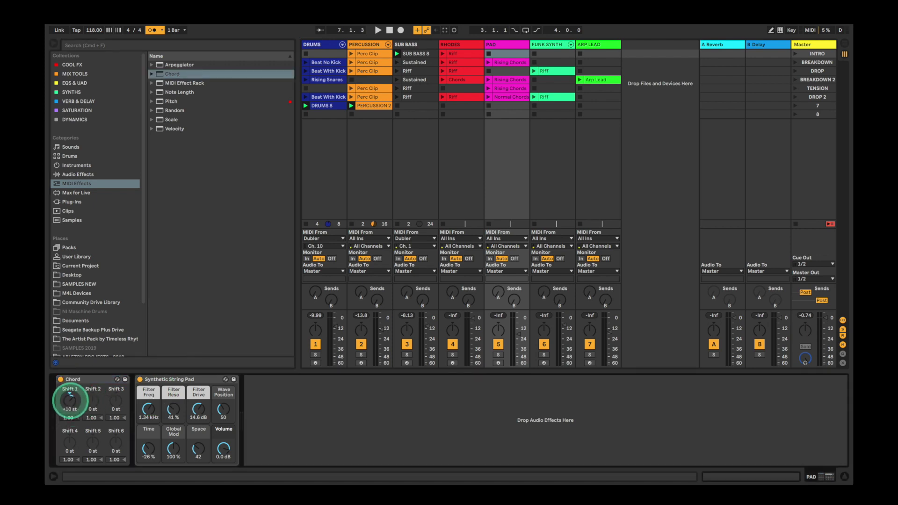
{"action": "left_click_drag", "start_coordinate": [70, 401], "coordinate": [92, 400]}
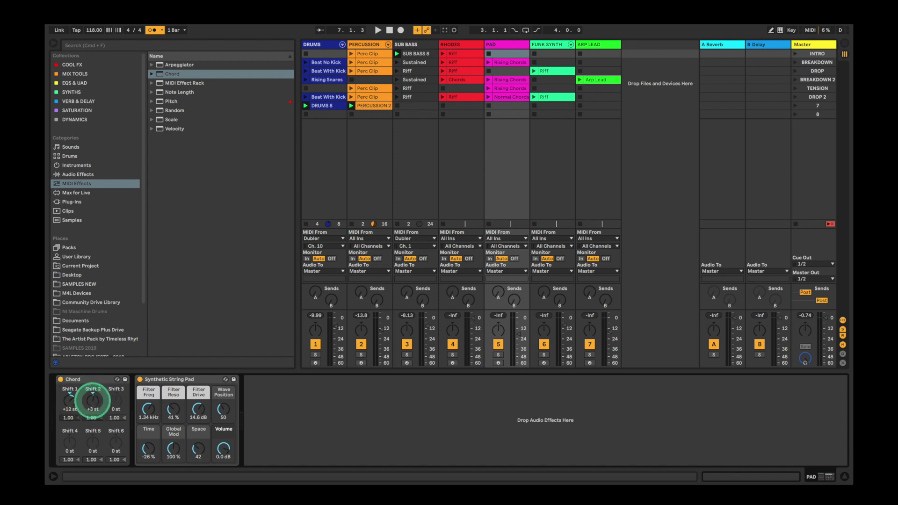
{"action": "left_click", "coordinate": [117, 399]}
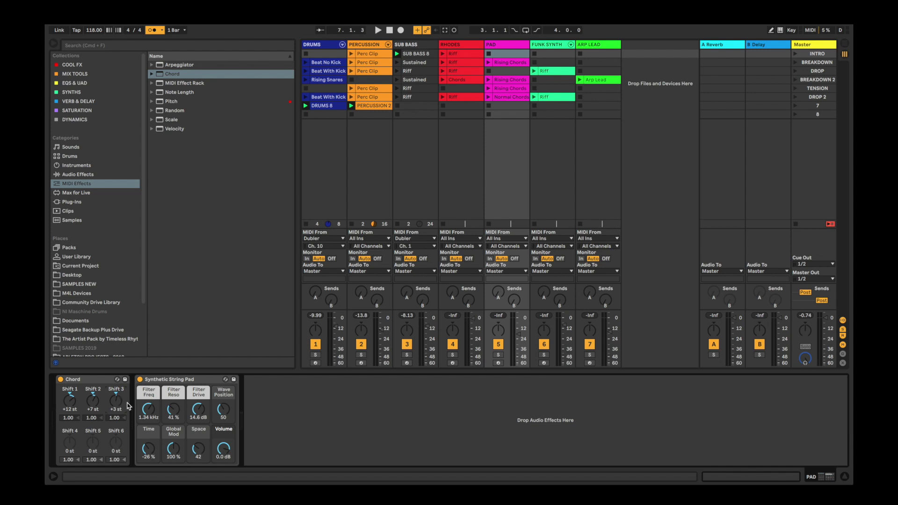
- Arm the PAD track and set its MIDI input to Dubler, Ch. 1
{"action": "left_click", "coordinate": [498, 364]}
{"action": "left_click", "coordinate": [504, 246]}
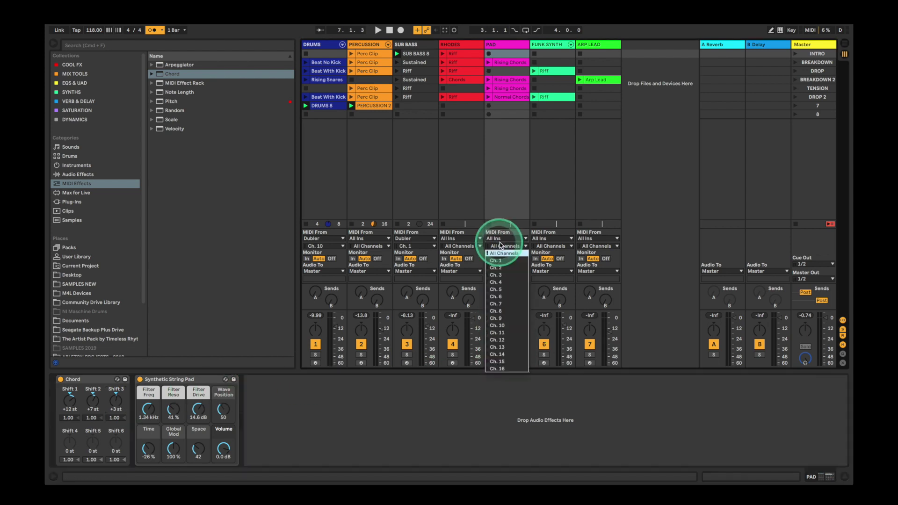
{"action": "left_click", "coordinate": [503, 253]}
{"action": "left_click", "coordinate": [497, 238]}
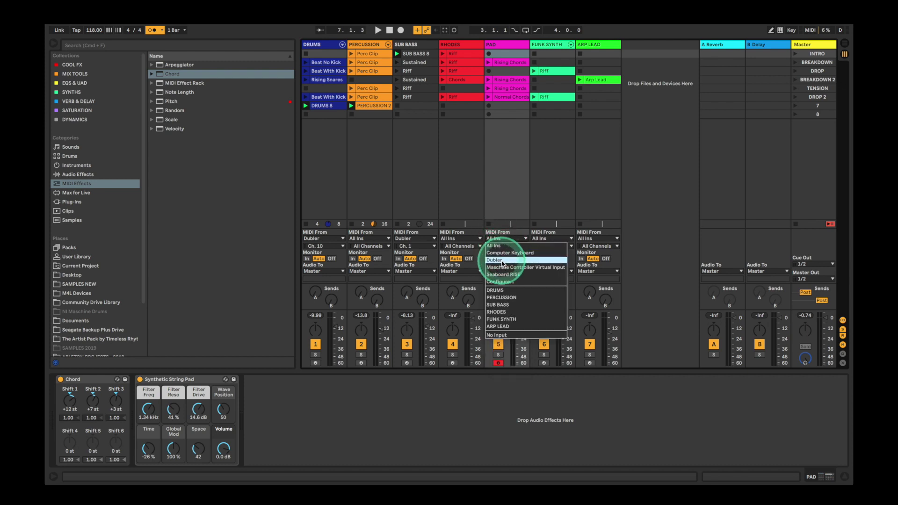
{"action": "left_click", "coordinate": [500, 250]}
{"action": "left_click", "coordinate": [500, 250]}
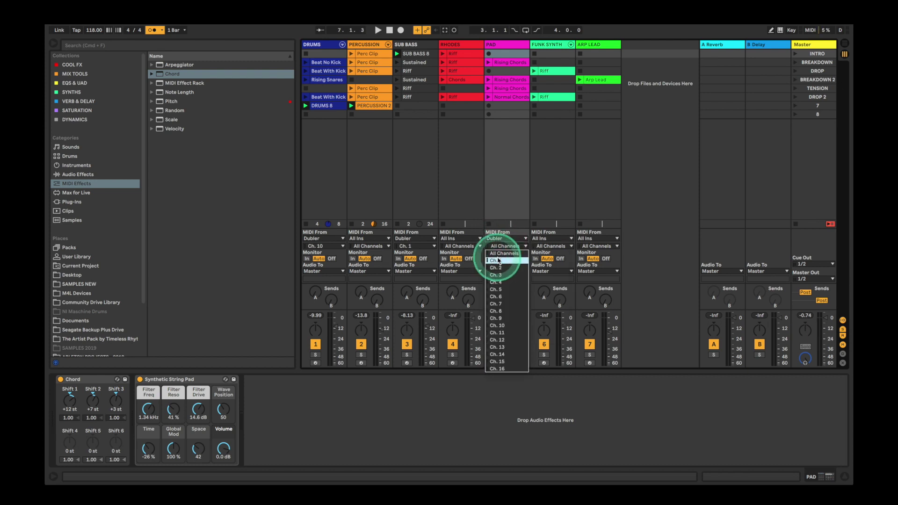
{"action": "left_click", "coordinate": [501, 257]}
- Record a sung pad part through the Chord effect into the PAD track's slot in scene 7
{"action": "left_click", "coordinate": [453, 31]}
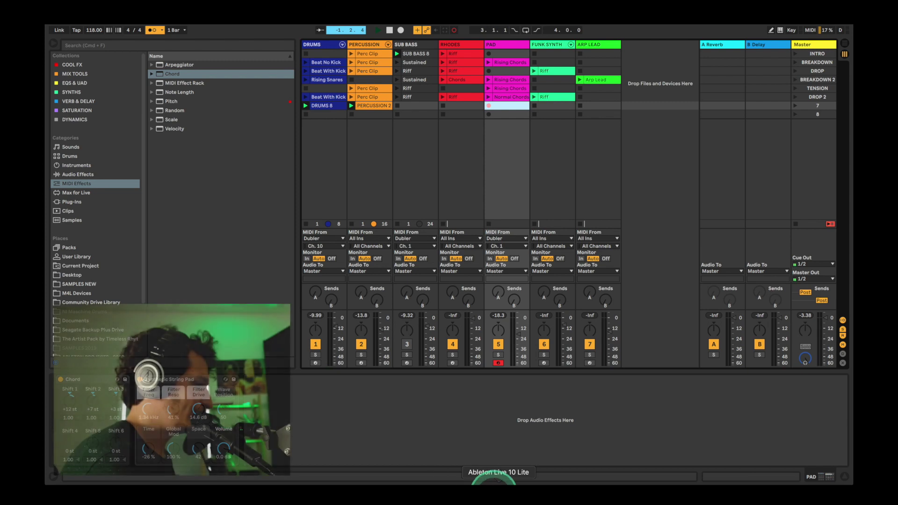
{"action": "left_click", "coordinate": [484, 492]}
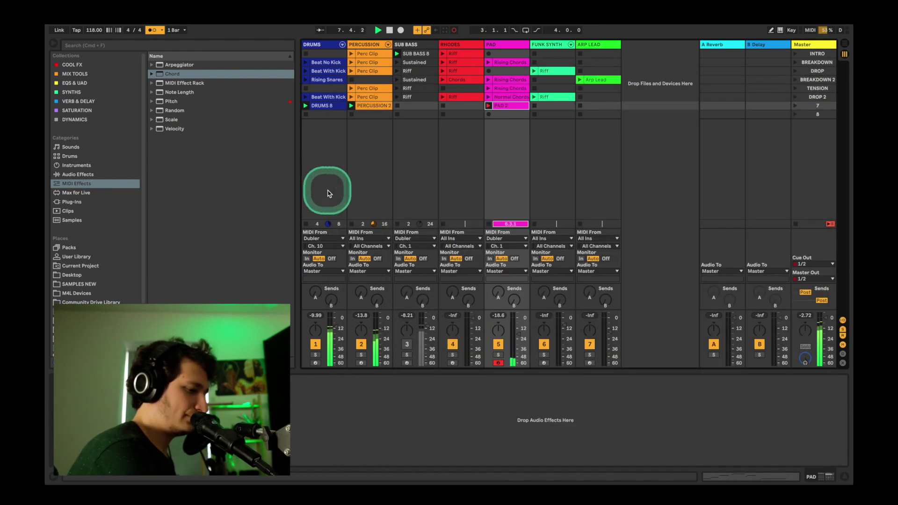
{"action": "left_click", "coordinate": [329, 191]}
{"action": "left_click", "coordinate": [482, 461]}
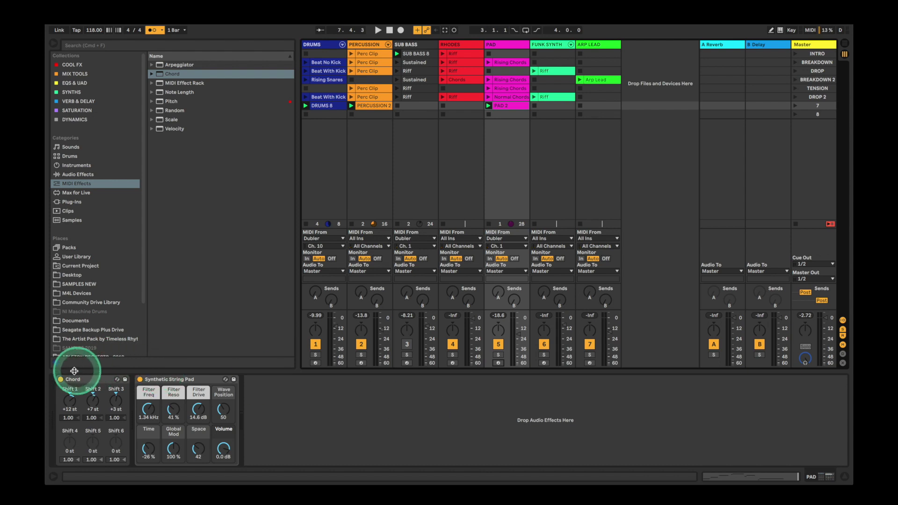
- Turn off the Chord effect on the PAD track, and enable Chords and Auto Key Detect in Dubler's Key settings
{"action": "left_click", "coordinate": [61, 380]}
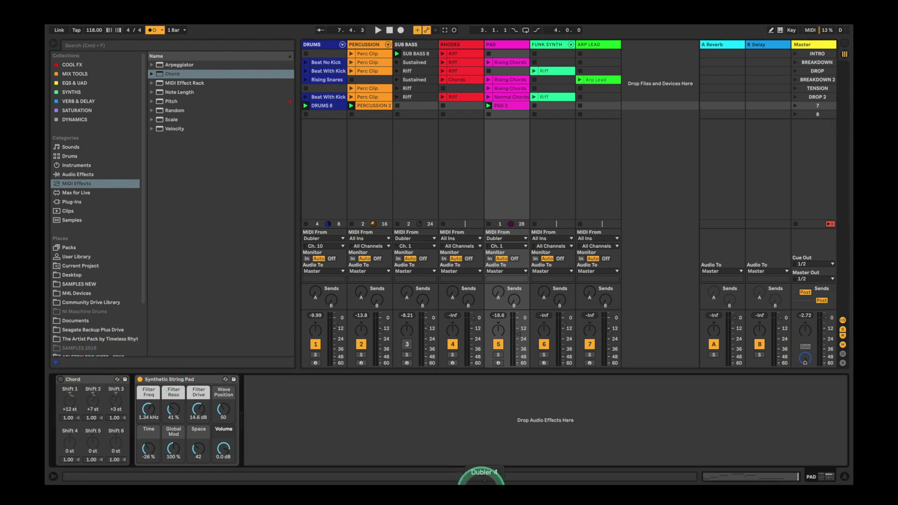
{"action": "left_click", "coordinate": [483, 480]}
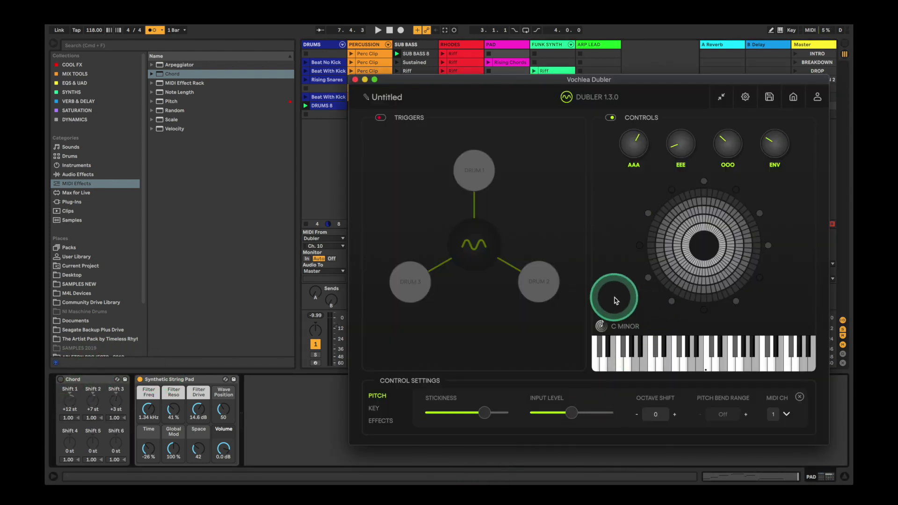
{"action": "left_click", "coordinate": [374, 408]}
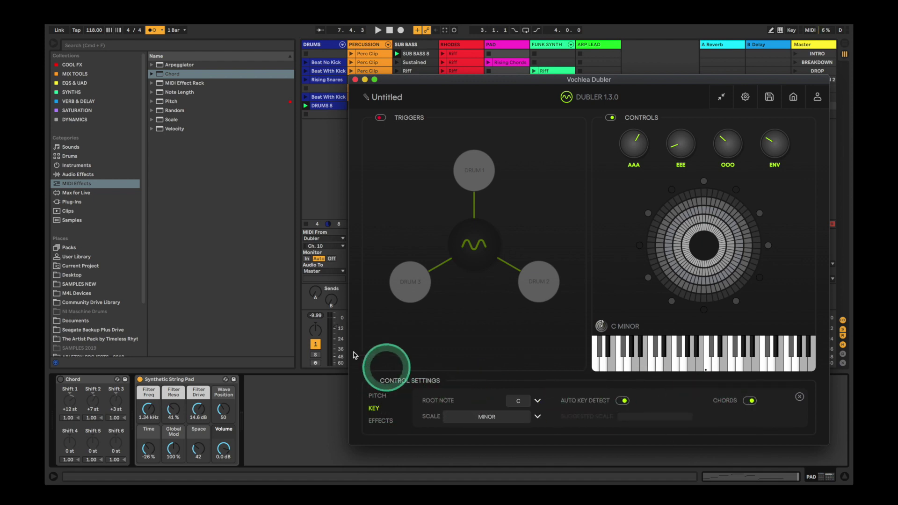
- In Ableton Live, record a pad part using Dubler's chords into the PAD track's slot in scene 7
{"action": "left_click", "coordinate": [294, 377]}
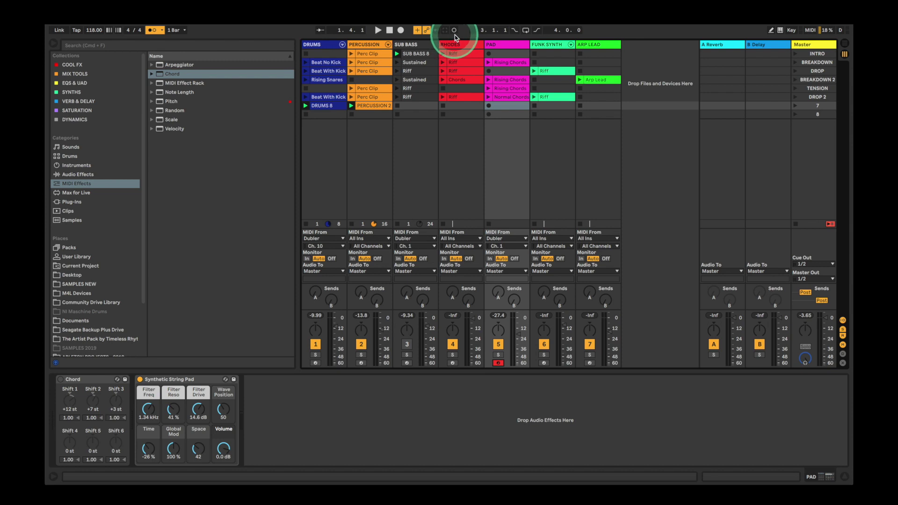
{"action": "left_click", "coordinate": [485, 480]}
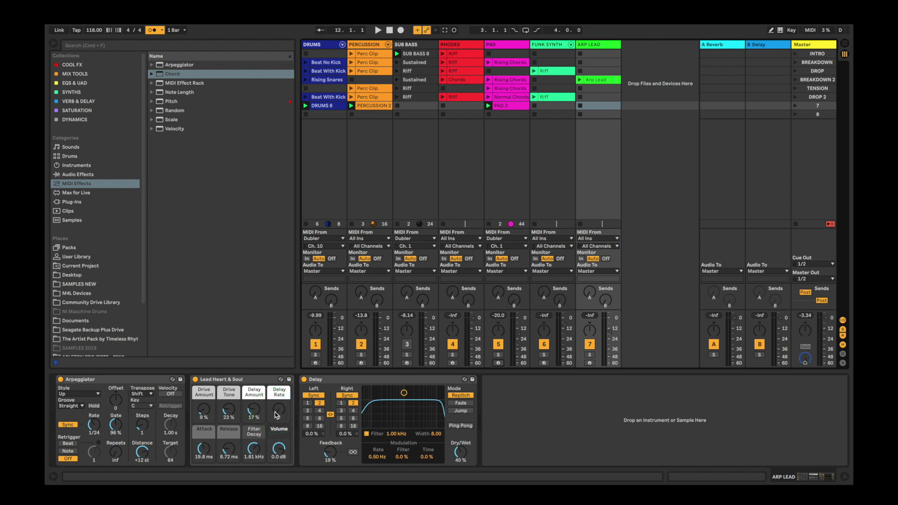
- Arm the ARP LEAD track to test it by voice, set the Arpeggiator's Rate to 1/16, and disarm the track
{"action": "left_click", "coordinate": [277, 414]}
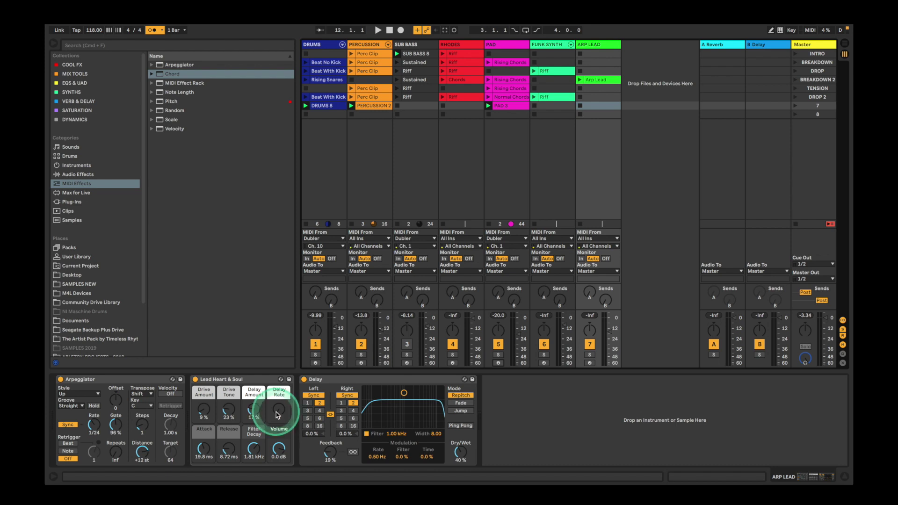
{"action": "left_click", "coordinate": [589, 364]}
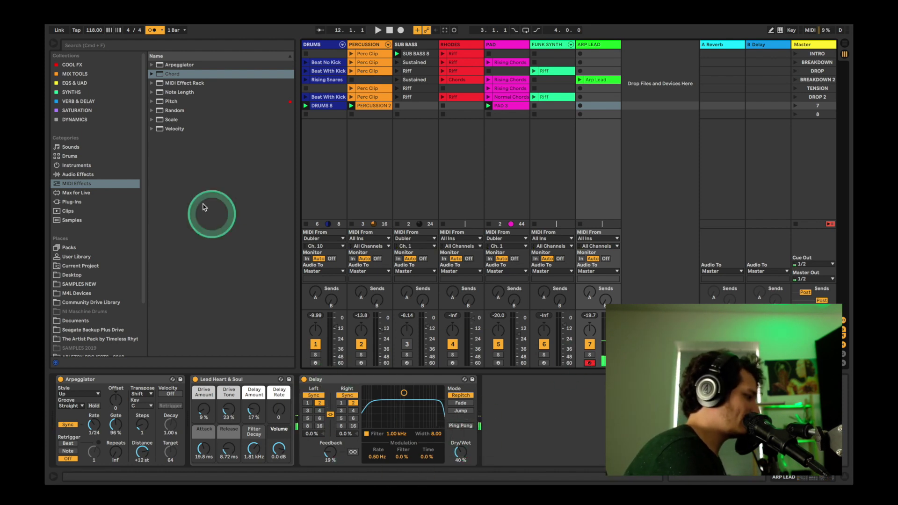
{"action": "left_click", "coordinate": [86, 174]}
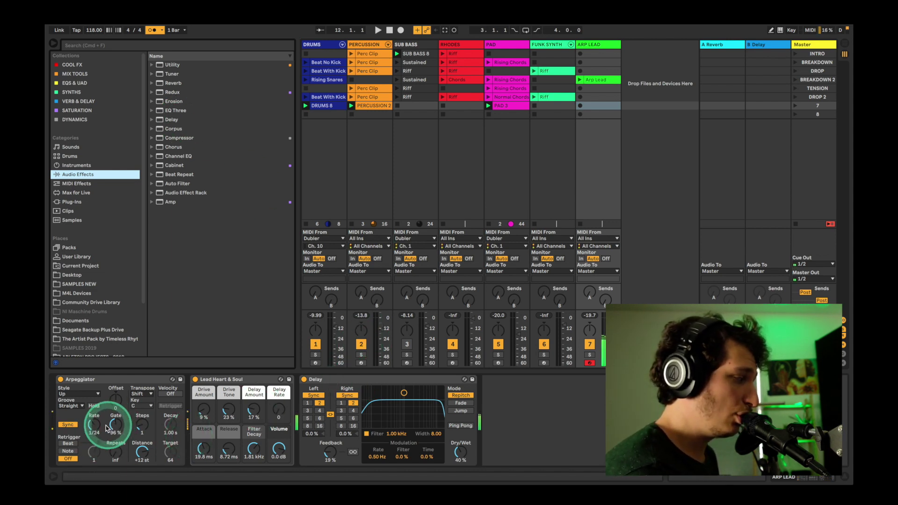
{"action": "left_click_drag", "start_coordinate": [94, 424], "coordinate": [94, 424]}
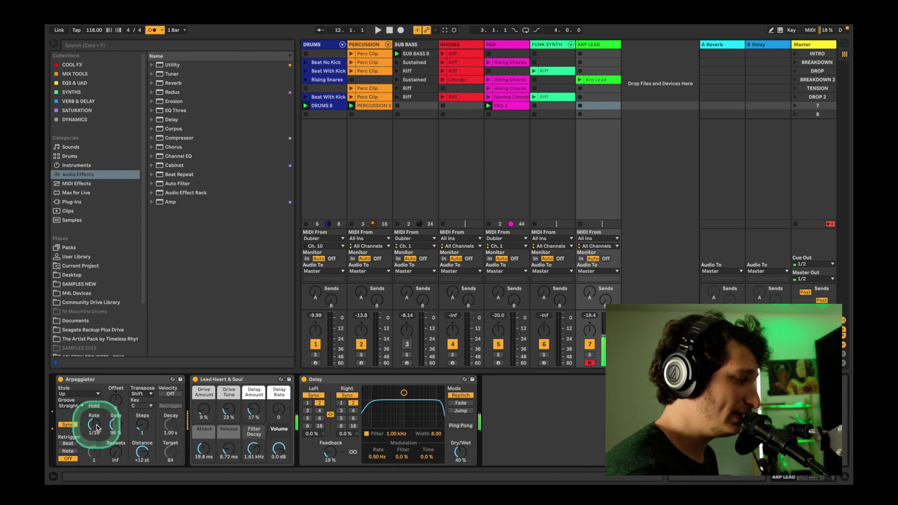
{"action": "left_click", "coordinate": [135, 422]}
{"action": "left_click_drag", "start_coordinate": [135, 422], "coordinate": [138, 425]}
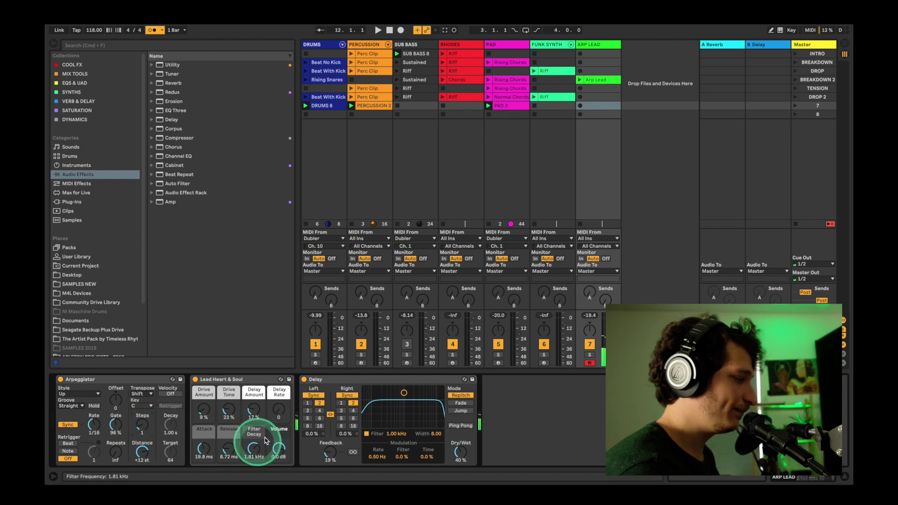
{"action": "left_click", "coordinate": [589, 363]}
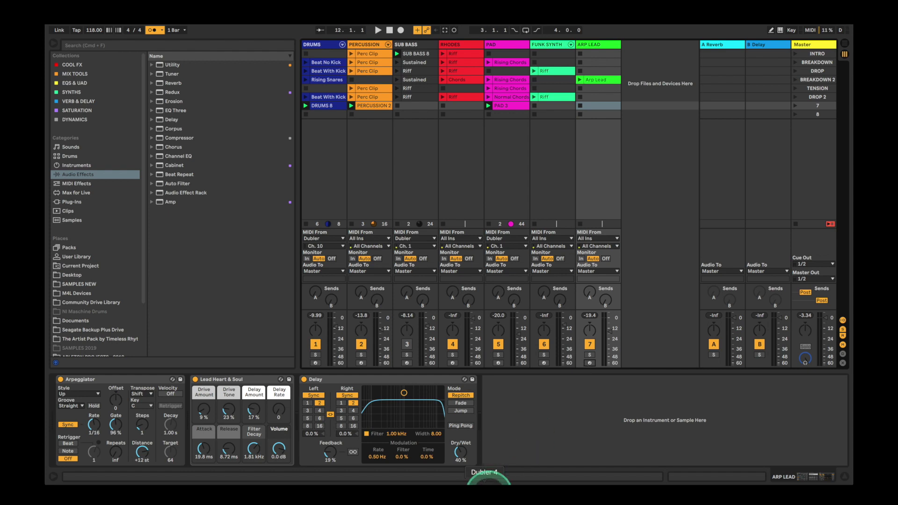
- Turn on Chords in Dubler's Key settings and arm the ARP LEAD track again in Ableton Live
{"action": "left_click", "coordinate": [490, 484]}
{"action": "left_click", "coordinate": [749, 400]}
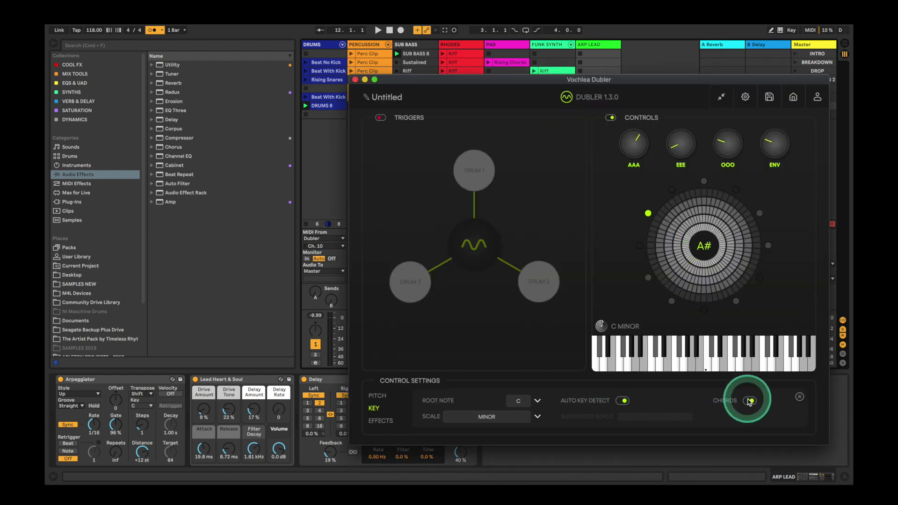
{"action": "left_click", "coordinate": [667, 451]}
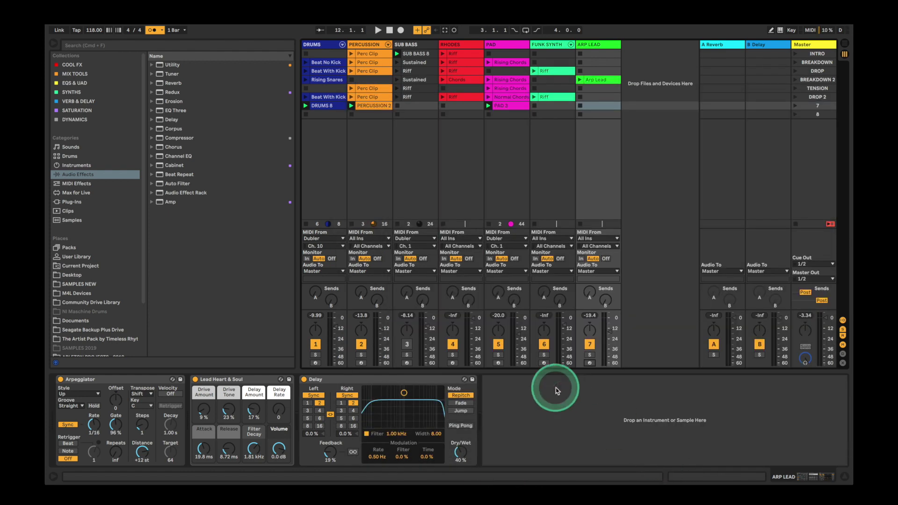
{"action": "left_click", "coordinate": [590, 363]}
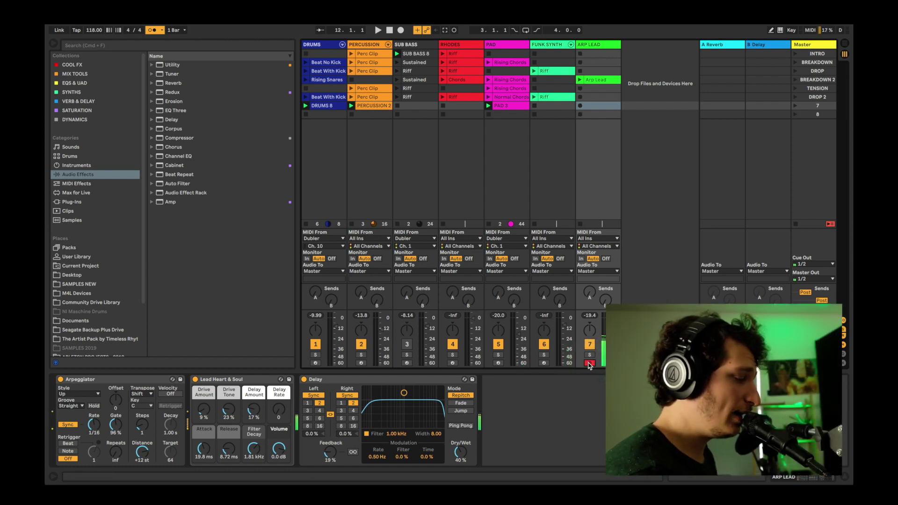
- Set the Arpeggiator's Steps to 2 and adjust its Rate while testing the ARP LEAD track by voice
{"action": "left_click", "coordinate": [570, 368]}
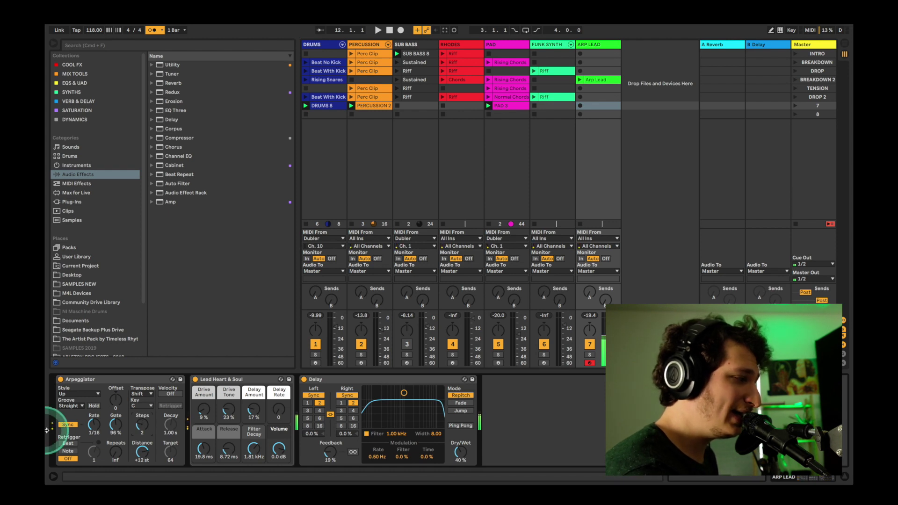
{"action": "left_click_drag", "start_coordinate": [92, 427], "coordinate": [92, 430]}
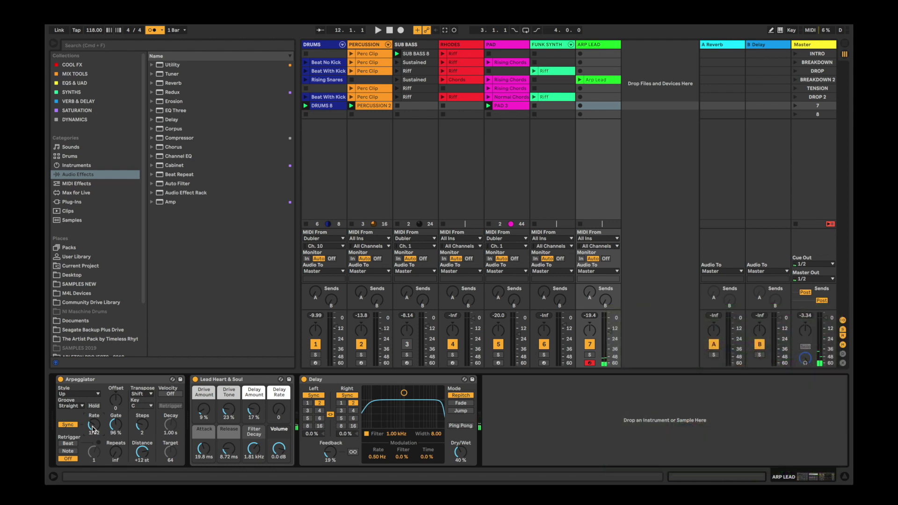
{"action": "left_click", "coordinate": [226, 114]}
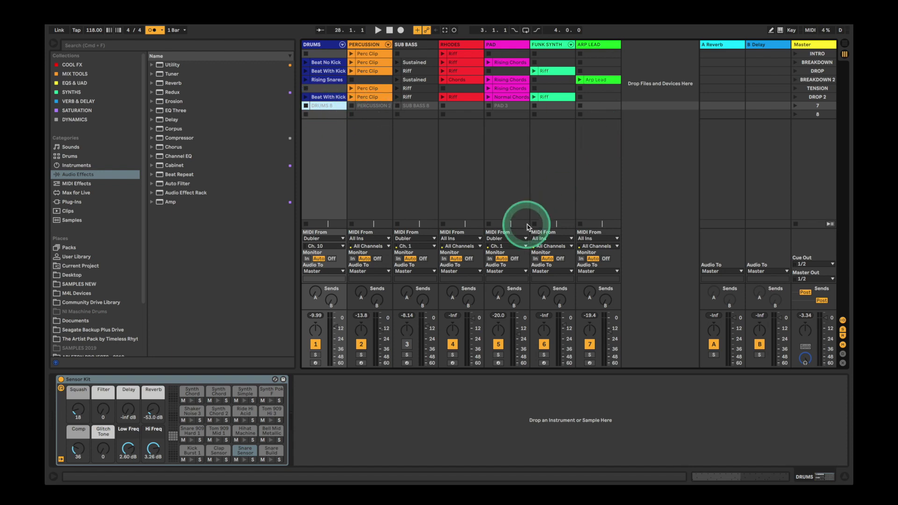
- Place the Beat No Kick clip at bar 1 of the DRUMS track in Arrangement View and duplicate it up to bar 13
{"action": "key", "text": "Tab"}
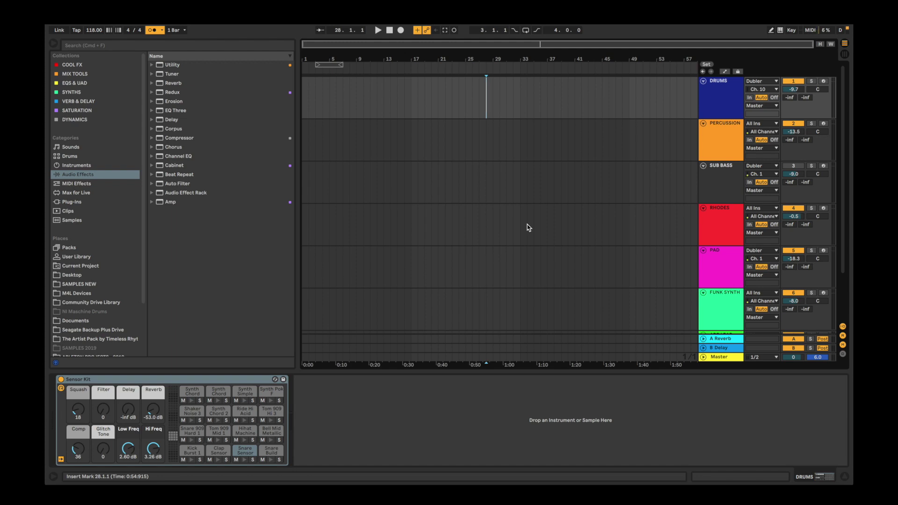
{"action": "key", "text": "Tab"}
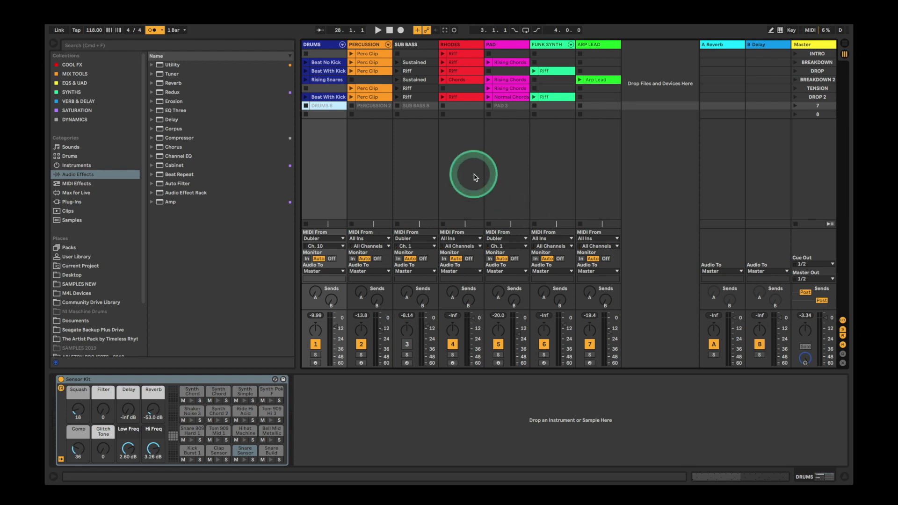
{"action": "left_click_drag", "start_coordinate": [475, 177], "coordinate": [307, 83]}
{"action": "key", "text": "Tab"}
{"action": "key", "text": "super+d"}
{"action": "key", "text": "super+d"}
{"action": "key", "text": "super+d"}
{"action": "key", "text": "super+d"}
{"action": "key", "text": "super+d"}
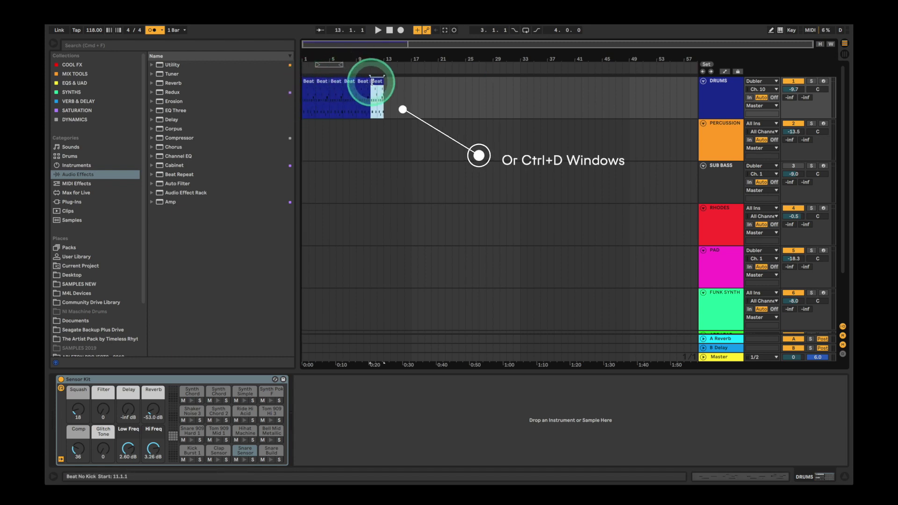
- Place a Perc Clip from Session View at bar 1 of the PERCUSSION arrangement track and duplicate it up to bar 13
{"action": "key", "text": "Tab"}
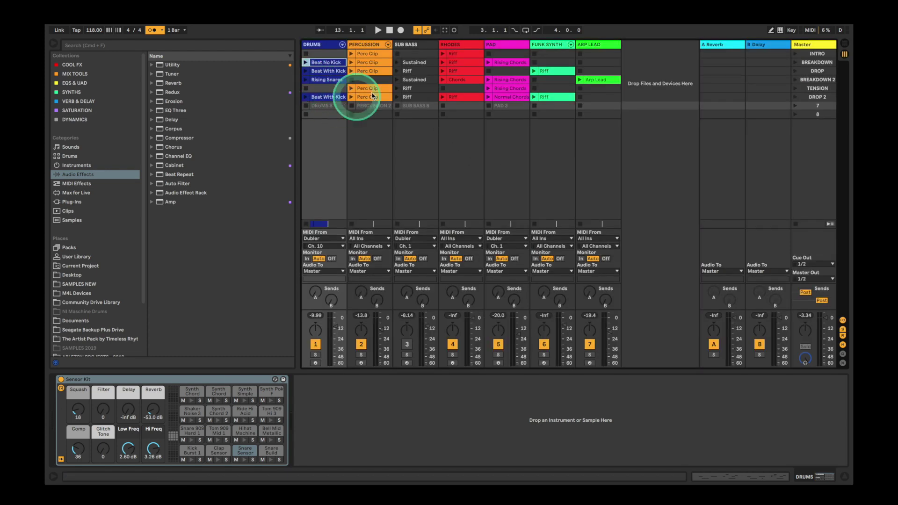
{"action": "key", "text": "Tab"}
{"action": "left_click_drag", "start_coordinate": [363, 64], "coordinate": [305, 132]}
{"action": "key", "text": "super+d"}
{"action": "key", "text": "super+d"}
{"action": "key", "text": "super+d"}
{"action": "key", "text": "super+d"}
{"action": "key", "text": "super+d"}
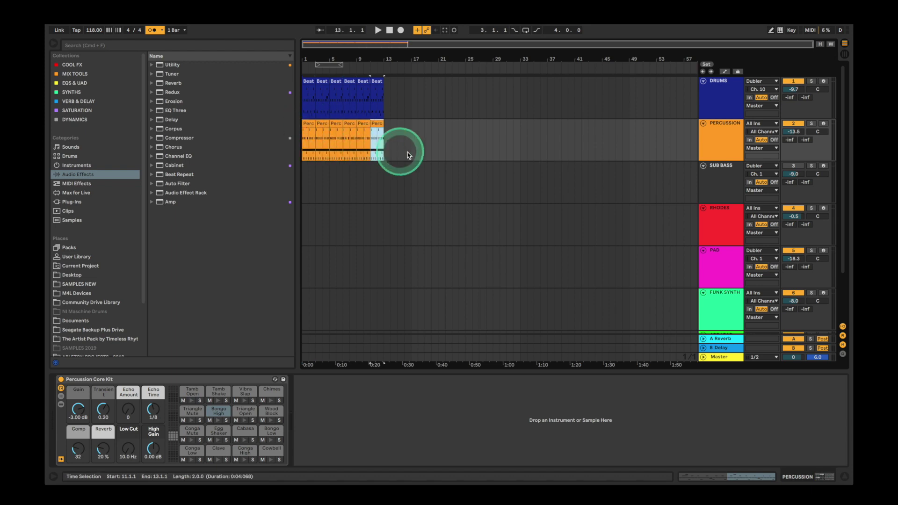
- Delete the duplicated drum and percussion clips from the arrangement and return to Session View
{"action": "left_click_drag", "start_coordinate": [402, 152], "coordinate": [262, 100]}
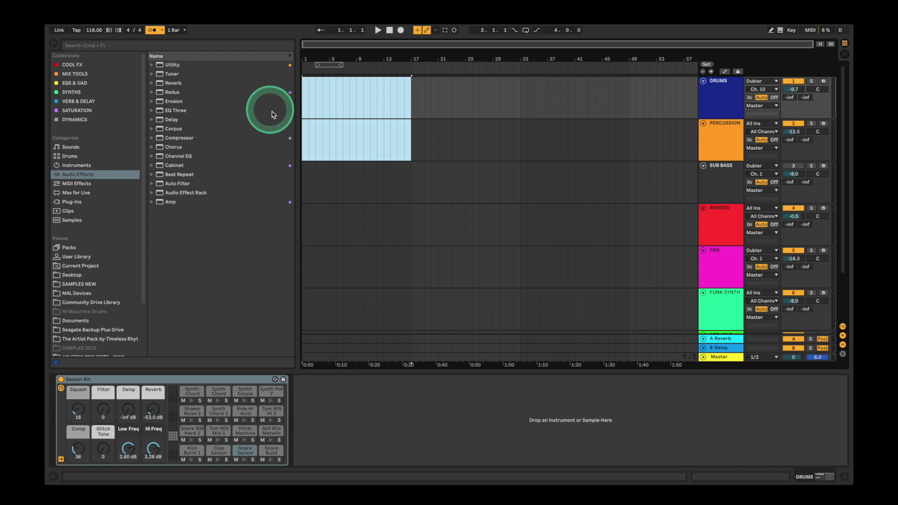
{"action": "key", "text": "Tab"}
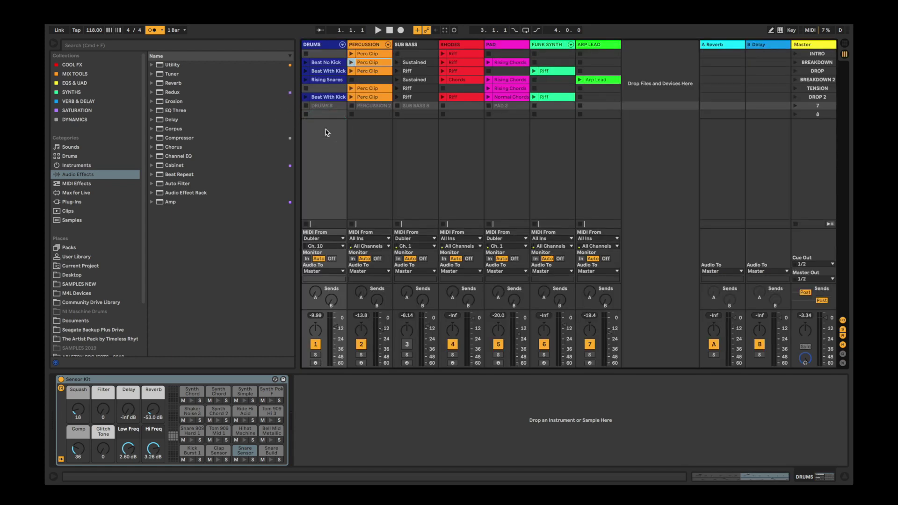
- Switch between Session View and Arrangement View to compare the clip slots with the timeline
{"action": "left_click", "coordinate": [401, 30]}
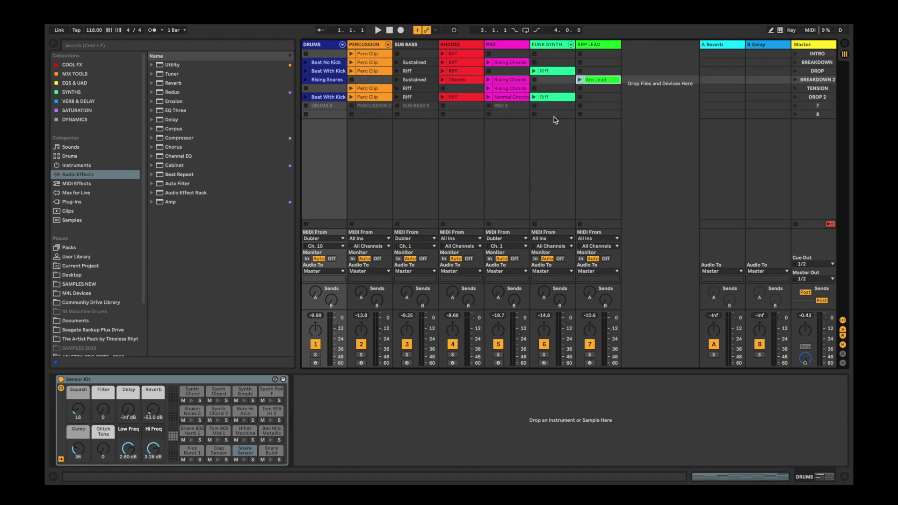
{"action": "key", "text": "Tab"}
{"action": "key", "text": "Tab"}
{"action": "key", "text": "Tab"}
{"action": "key", "text": "Tab"}
{"action": "key", "text": "Tab"}
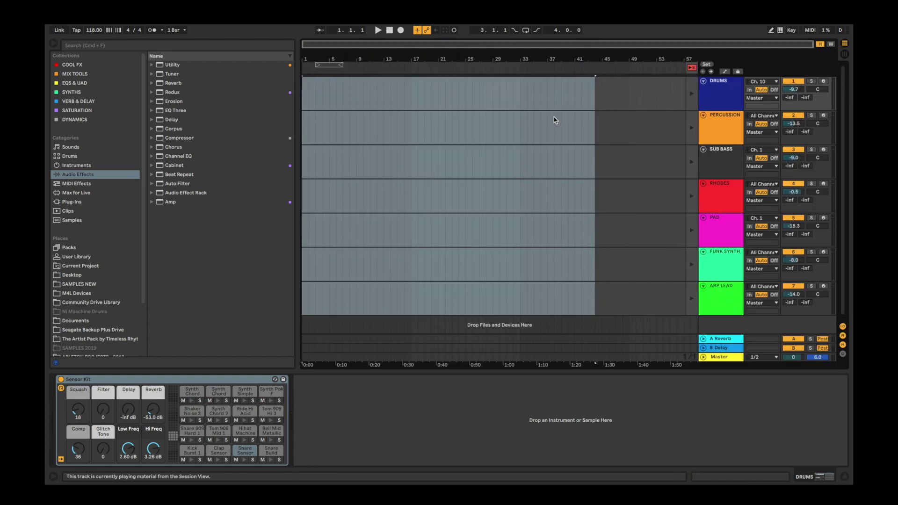
{"action": "key", "text": "Tab"}
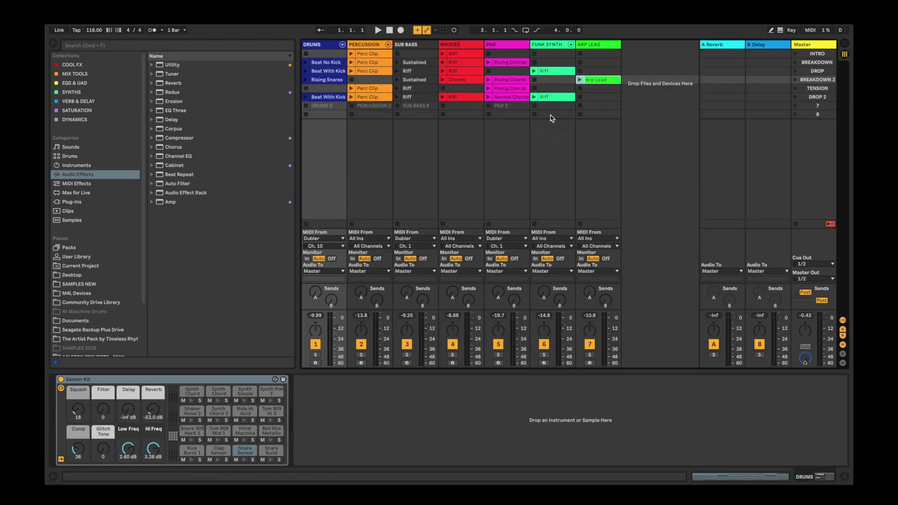
- Start arrangement recording, launch the INTRO scene and check the timeline while it records
{"action": "left_click", "coordinate": [400, 30]}
{"action": "left_click", "coordinate": [794, 53]}
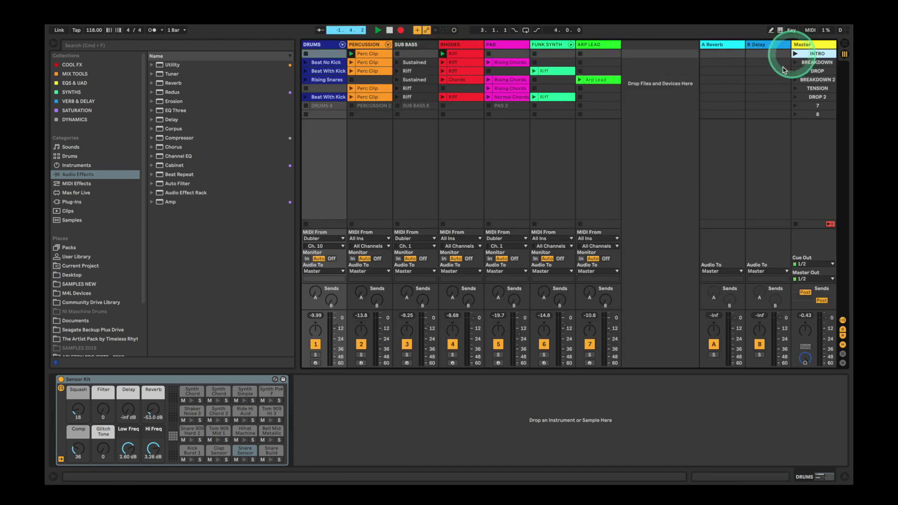
{"action": "left_click", "coordinate": [753, 129]}
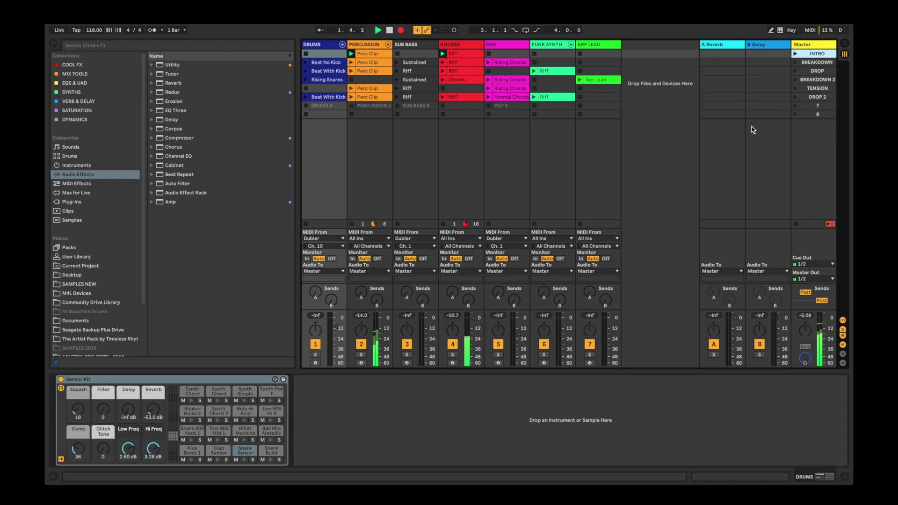
{"action": "key", "text": "Tab"}
{"action": "key", "text": "Tab"}
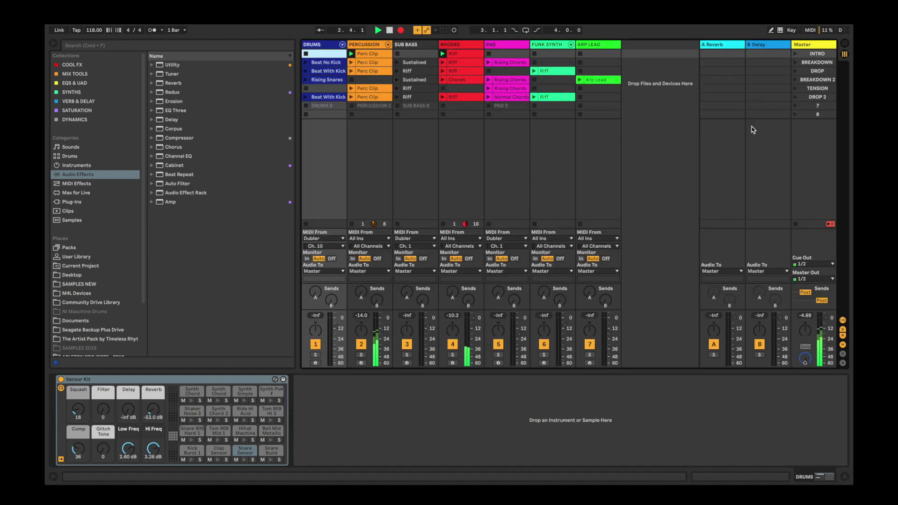
{"action": "left_click", "coordinate": [714, 115]}
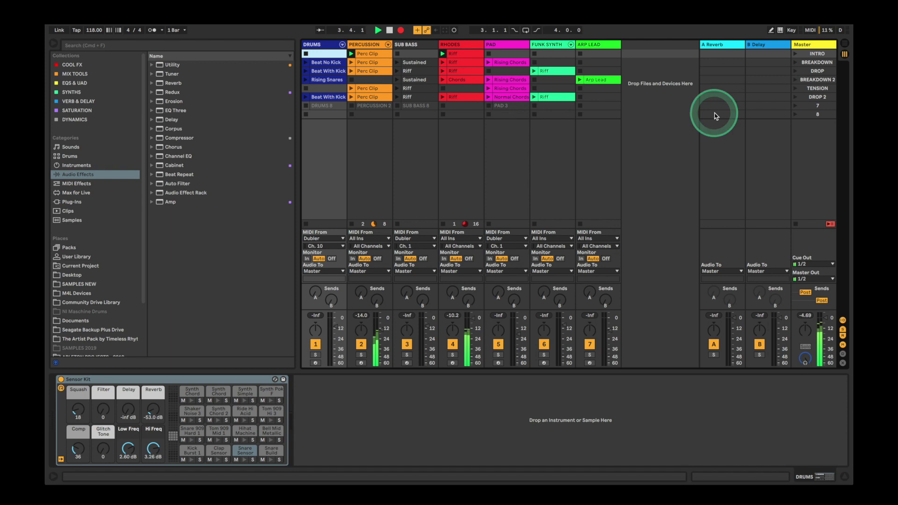
- Launch the BREAKDOWN scene followed by the DROP scene to record them into the arrangement
{"action": "left_click", "coordinate": [785, 70]}
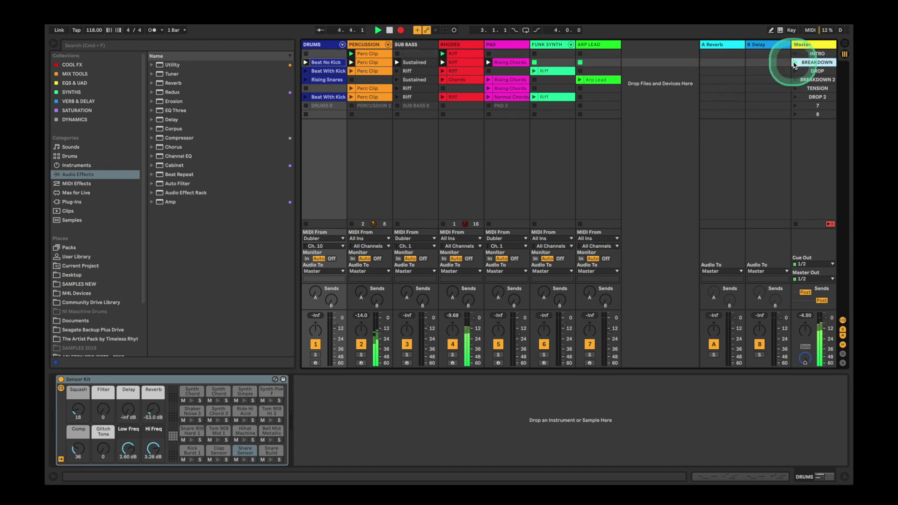
{"action": "left_click", "coordinate": [708, 124]}
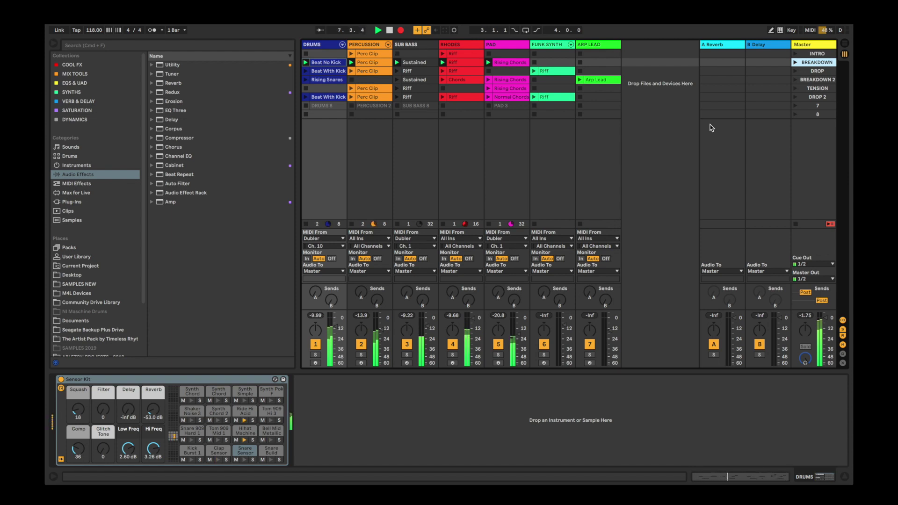
{"action": "left_click", "coordinate": [795, 71]}
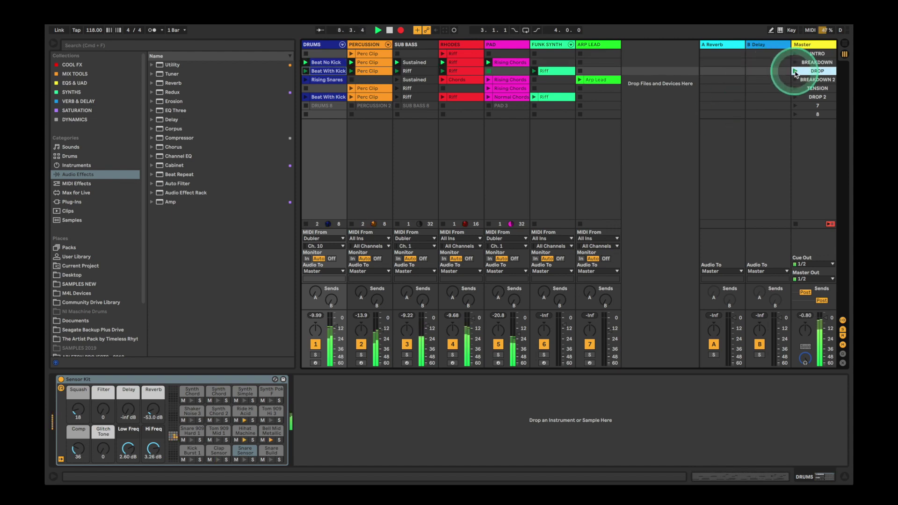
{"action": "left_click", "coordinate": [684, 156]}
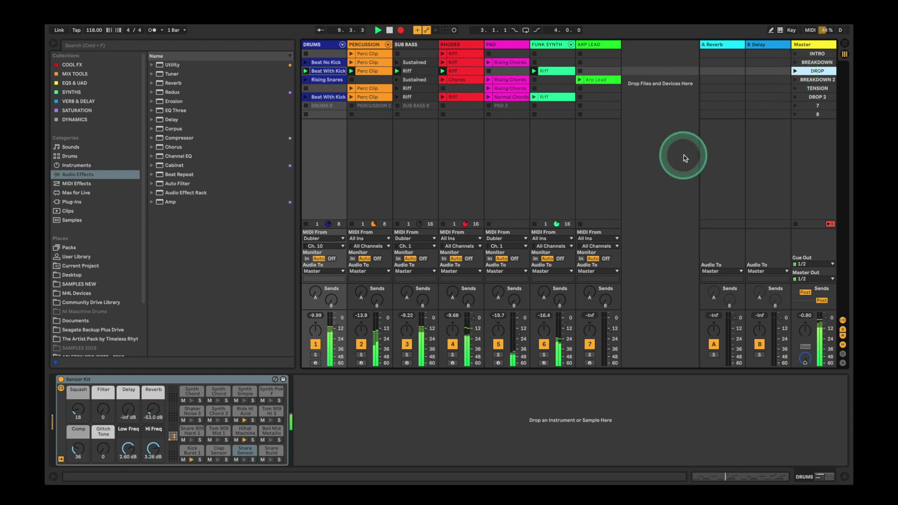
{"action": "key", "text": "Tab"}
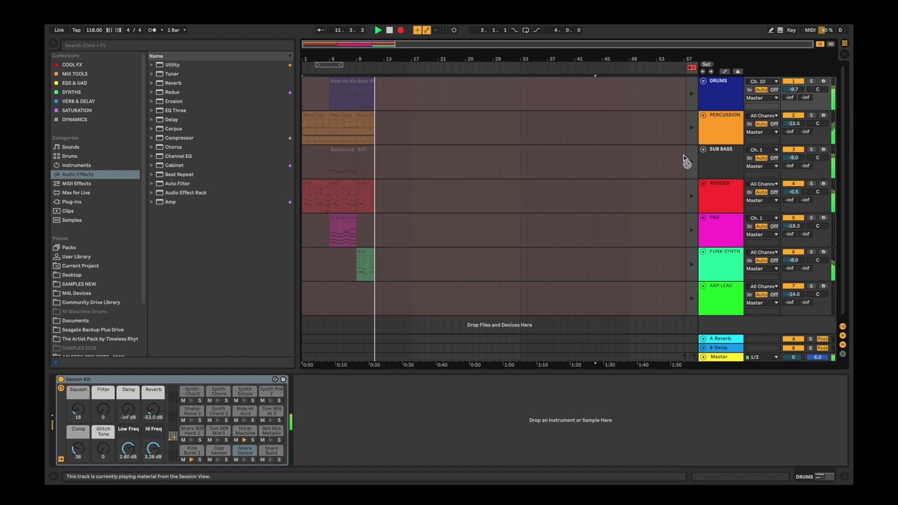
{"action": "key", "text": "Tab"}
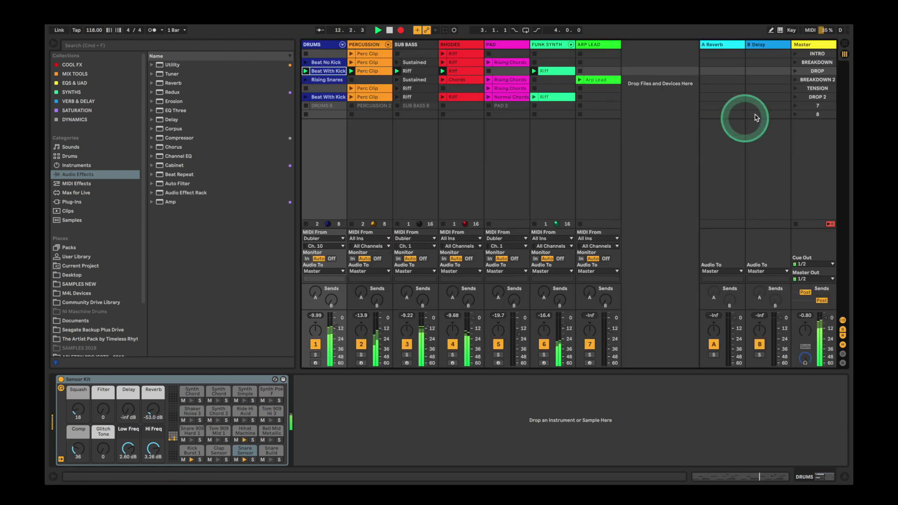
- Launch the BREAKDOWN 2 scene and lower the ARP LEAD track's volume to -14.5 dB during recording
{"action": "left_click", "coordinate": [794, 80]}
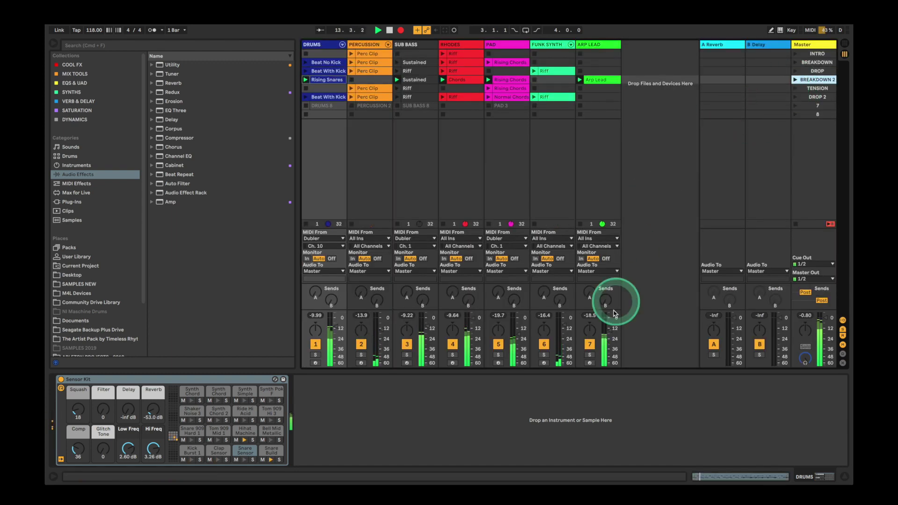
{"action": "left_click_drag", "start_coordinate": [611, 330], "coordinate": [609, 331]}
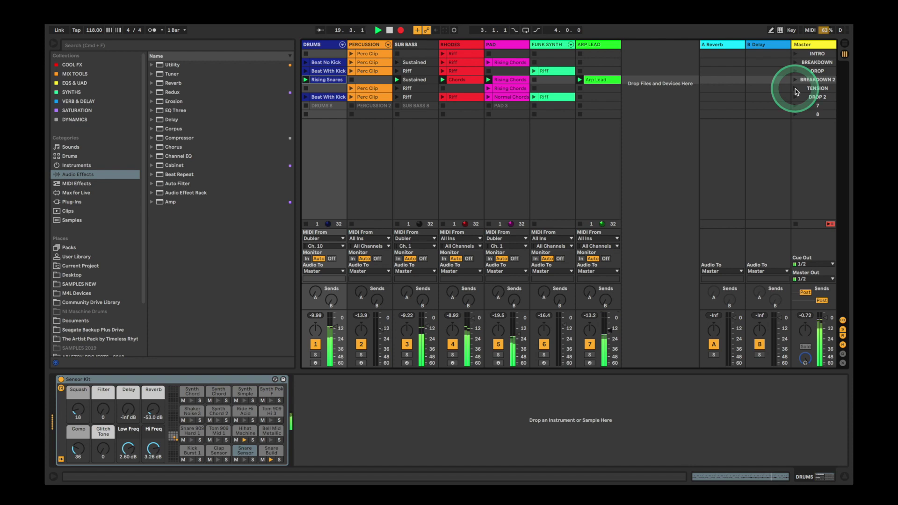
- Record the TENSION and DROP 2 scenes into the arrangement and stop at about bar 29
{"action": "left_click", "coordinate": [795, 88]}
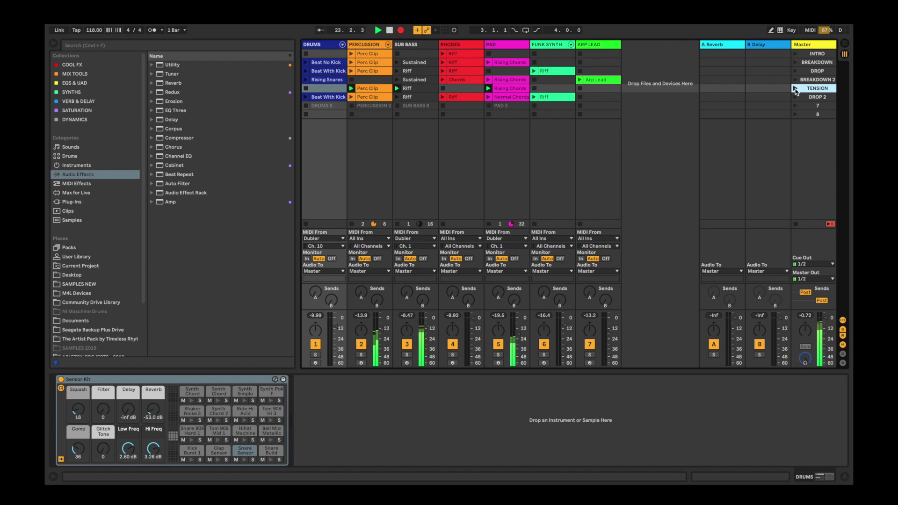
{"action": "key", "text": "Tab"}
{"action": "key", "text": "Tab"}
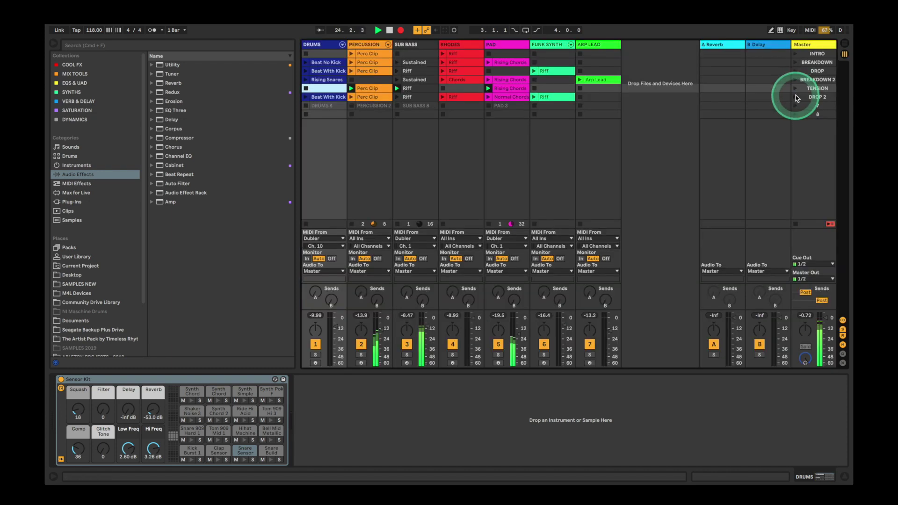
{"action": "key", "text": "Tab"}
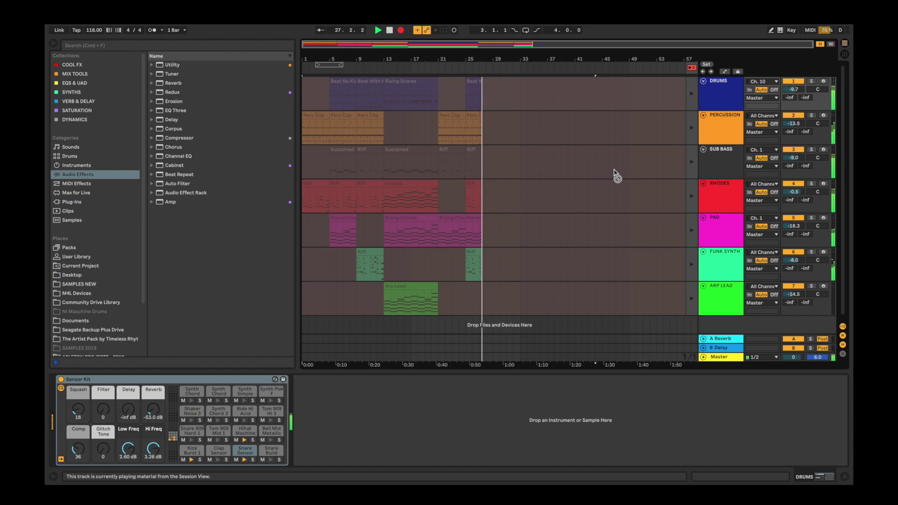
{"action": "key", "text": "Tab"}
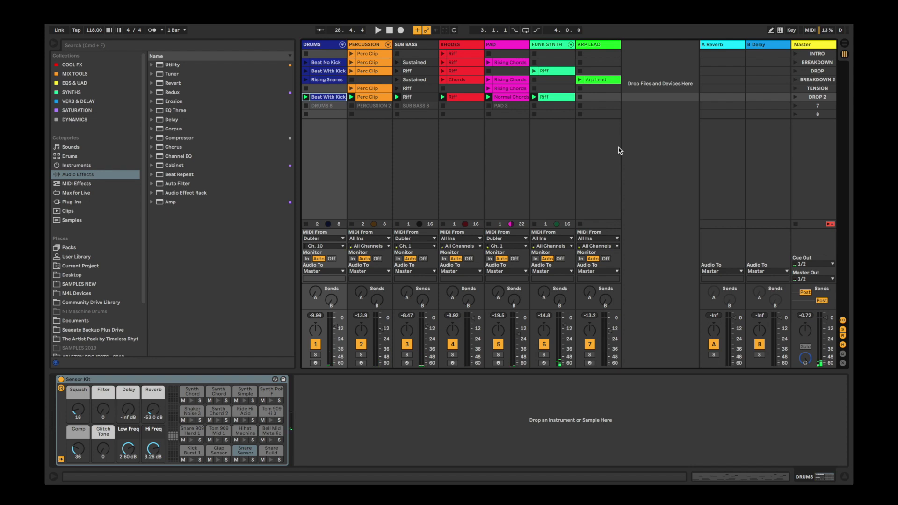
- Open Arrangement View and switch all tracks back to playing the recorded arrangement clips instead of the session clips
{"action": "key", "text": "Tab"}
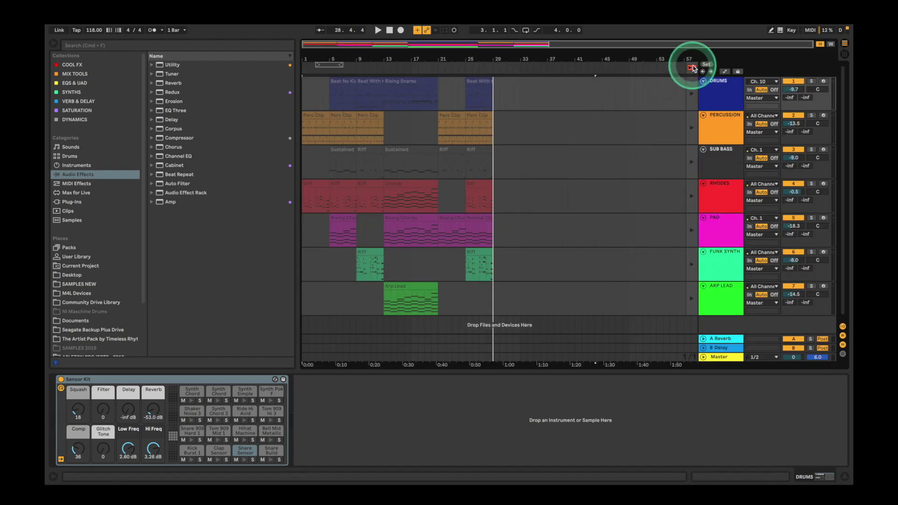
{"action": "left_click", "coordinate": [690, 68]}
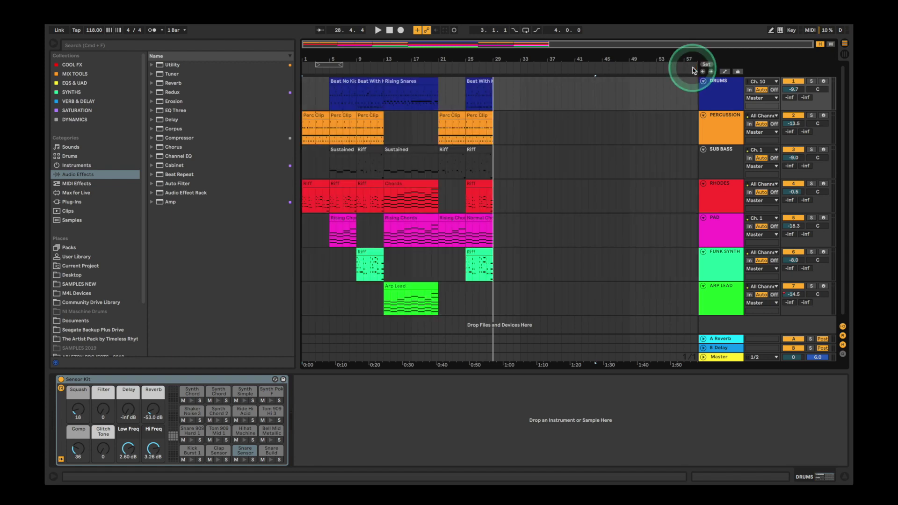
{"action": "left_click", "coordinate": [406, 101]}
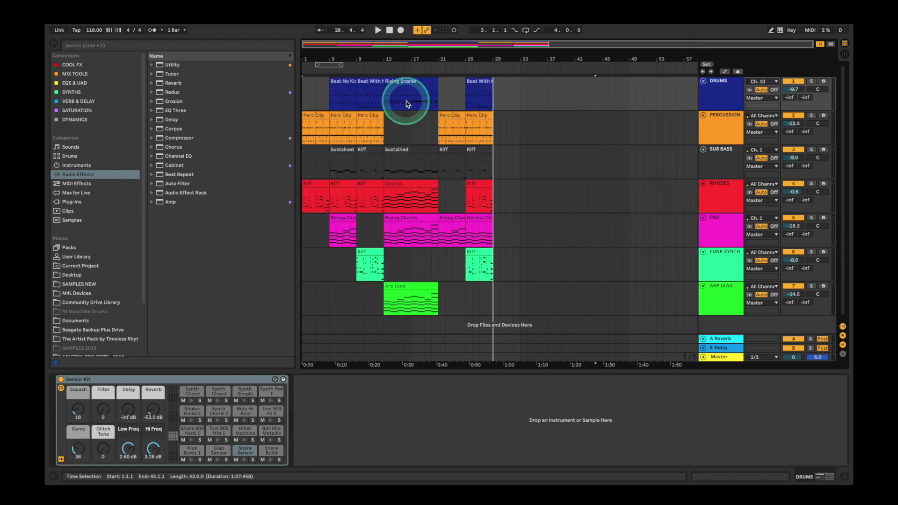